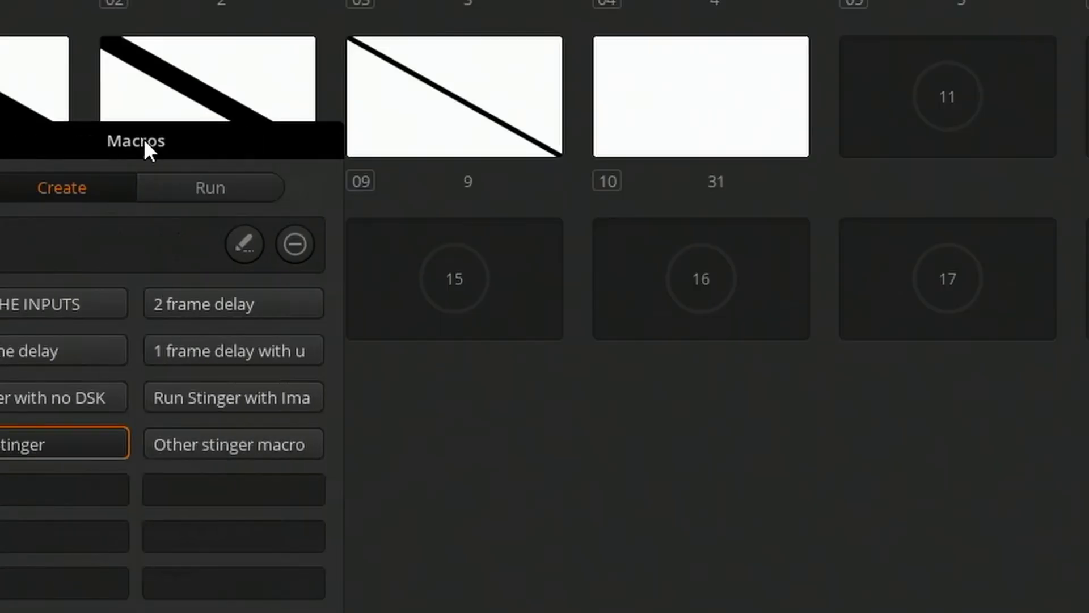
Move the ATEM Macros window to the centre of the screen
left_click_drag(274, 268, 527, 207)
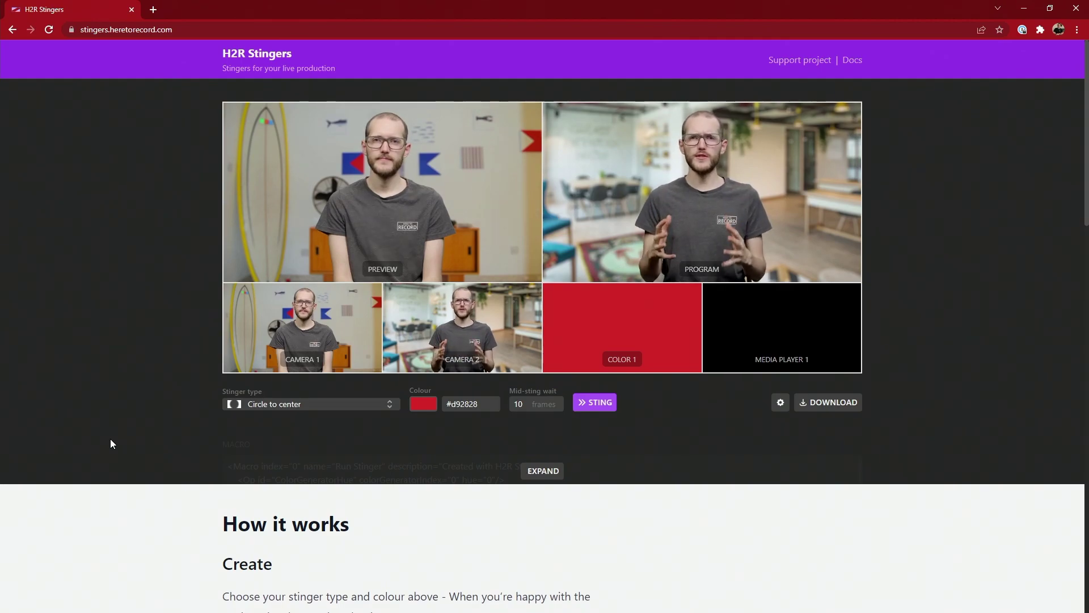
Zoom the page to 110% and preview the Diagonal Alt stinger on program
key("ctrl+plus")
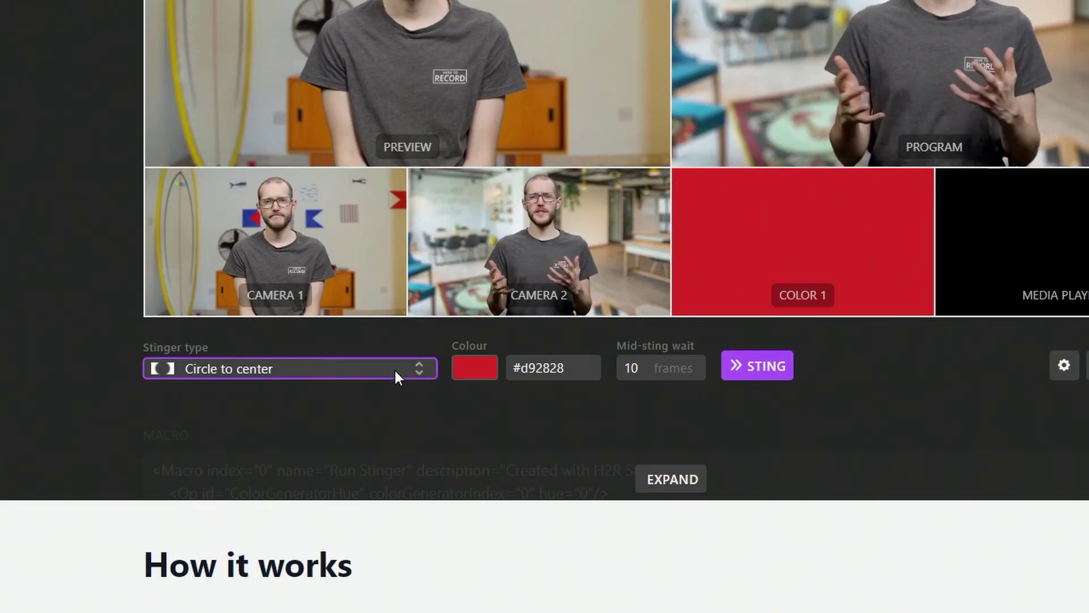
left_click(359, 442)
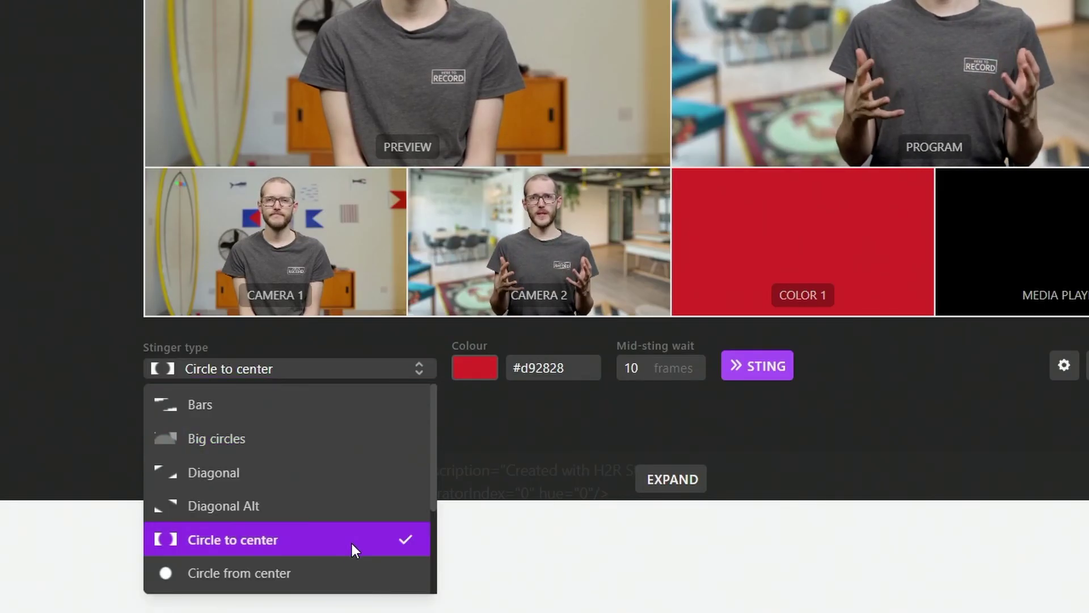
left_click(314, 505)
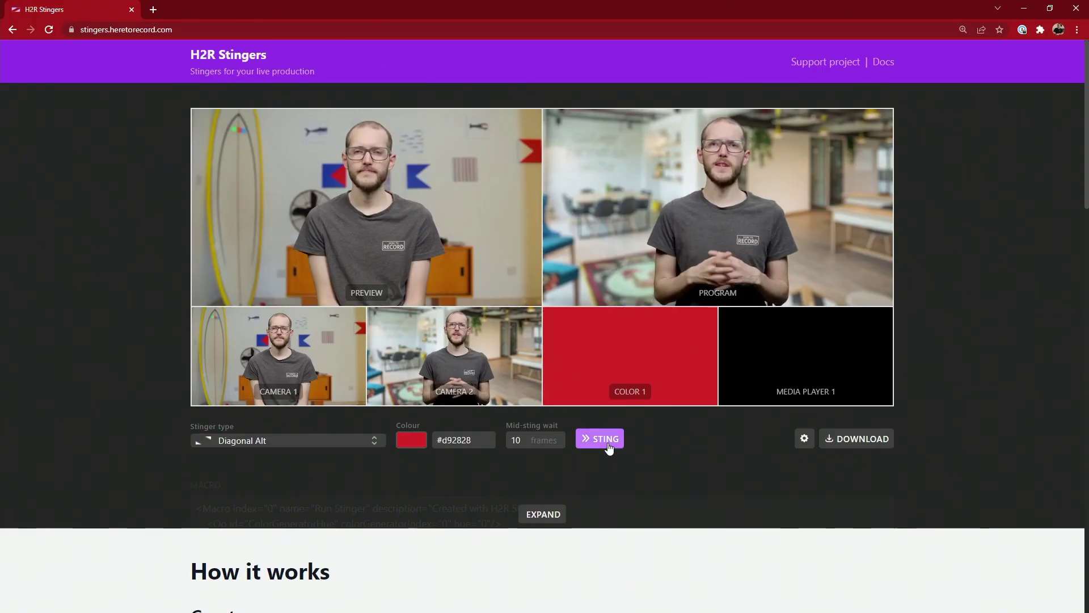
left_click(770, 372)
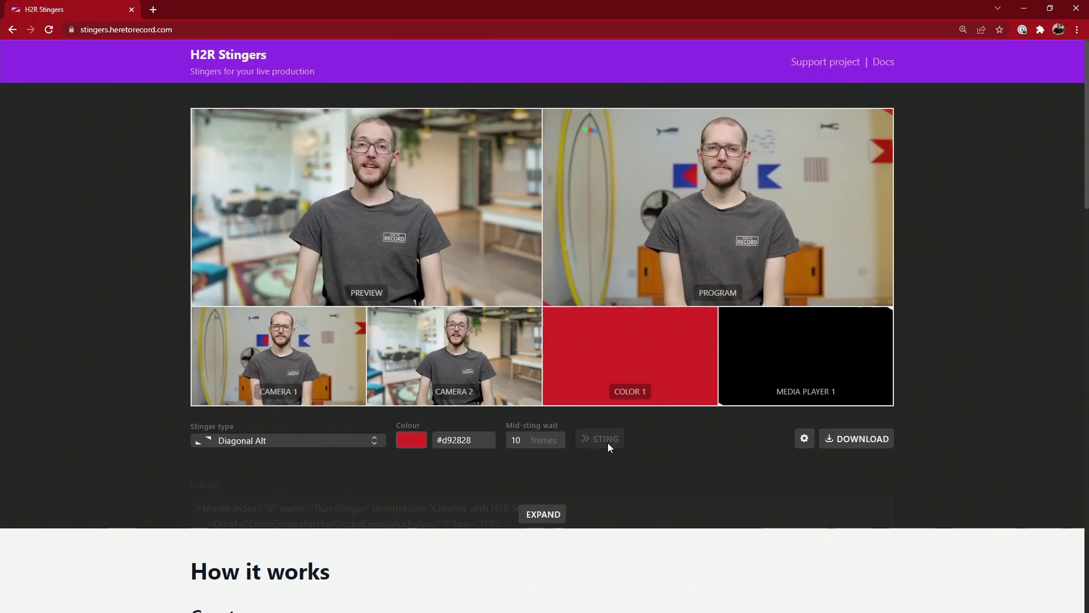
Preview the Circle from center stinger, then set the stinger type to Diagonal
left_click(314, 442)
scroll(312, 493, "down", 3)
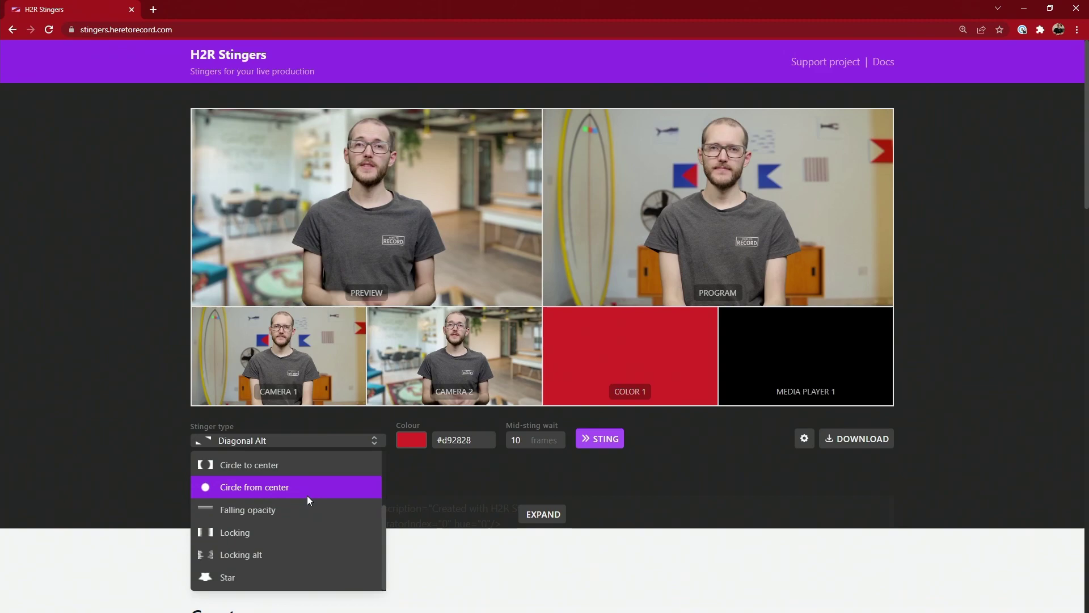
left_click(306, 494)
left_click(590, 439)
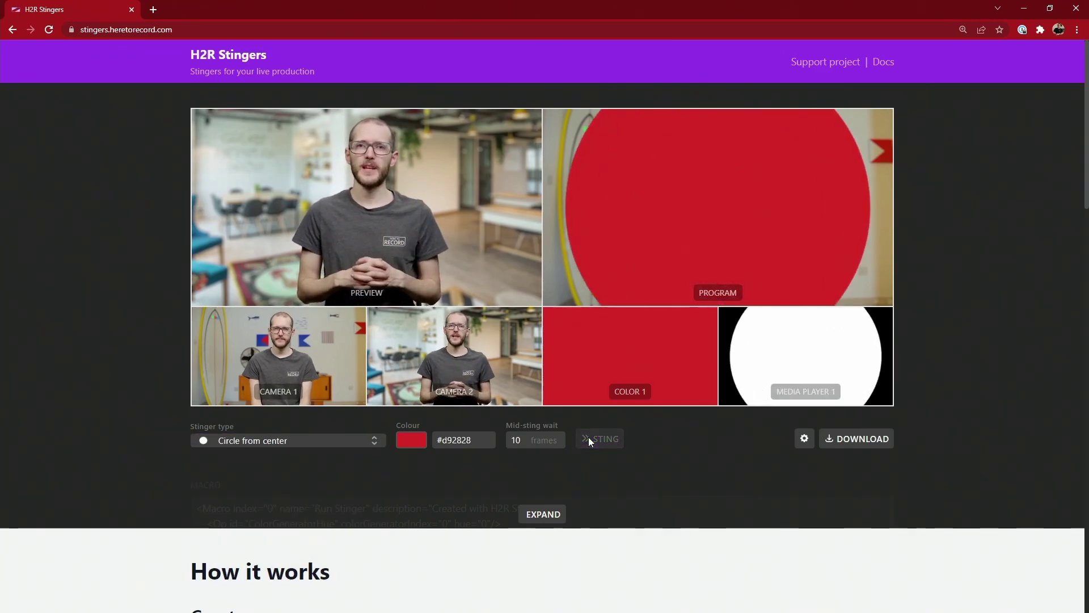
left_click(267, 441)
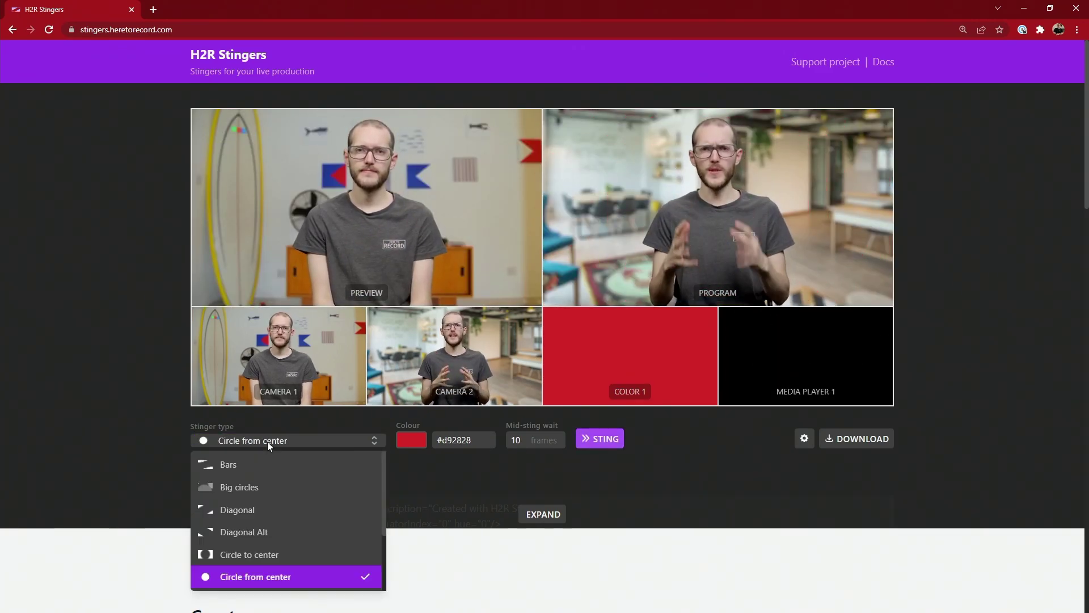
left_click(278, 507)
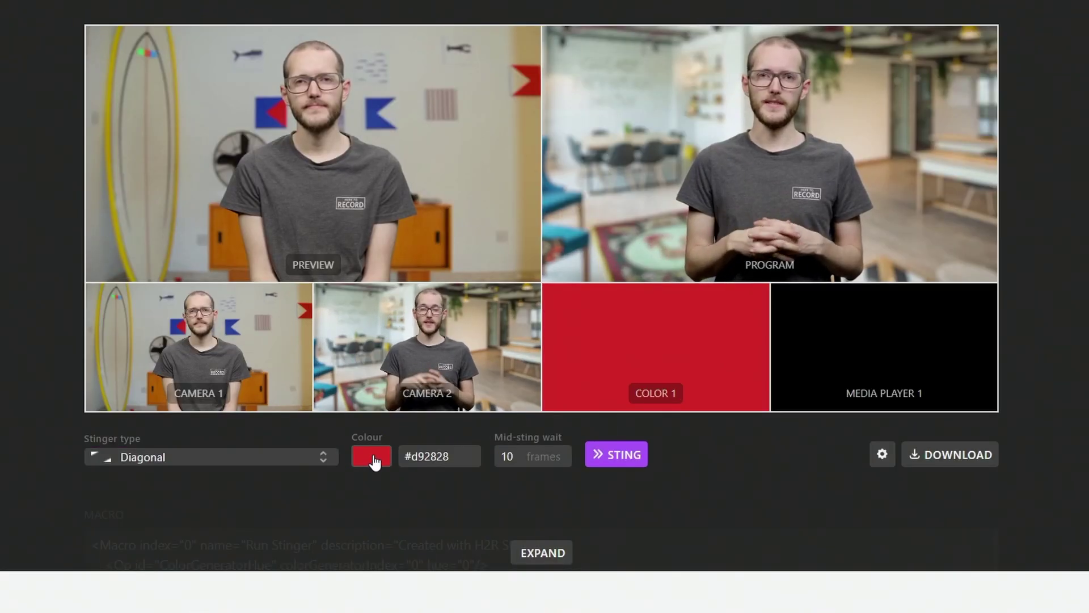
Set the stinger colour to dark grey #282623
left_click(412, 442)
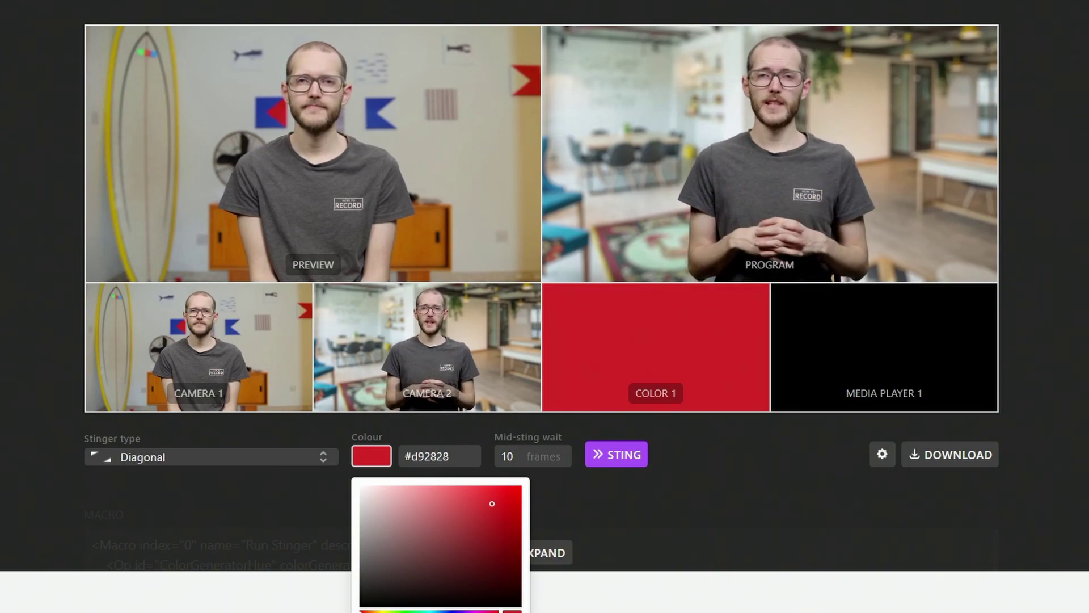
left_click(473, 540)
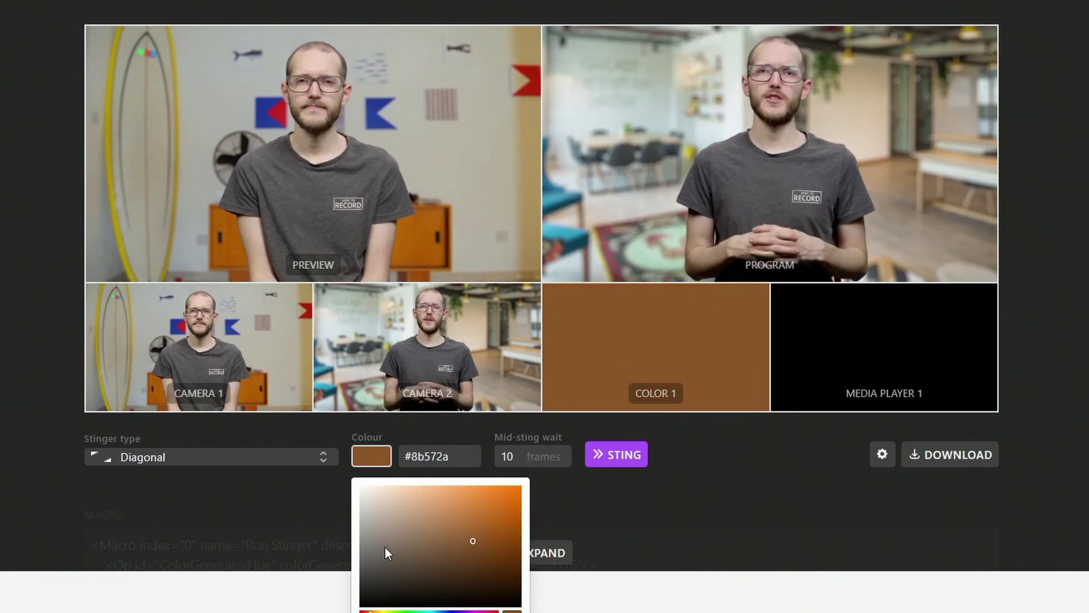
left_click_drag(385, 547, 376, 590)
left_click(374, 611)
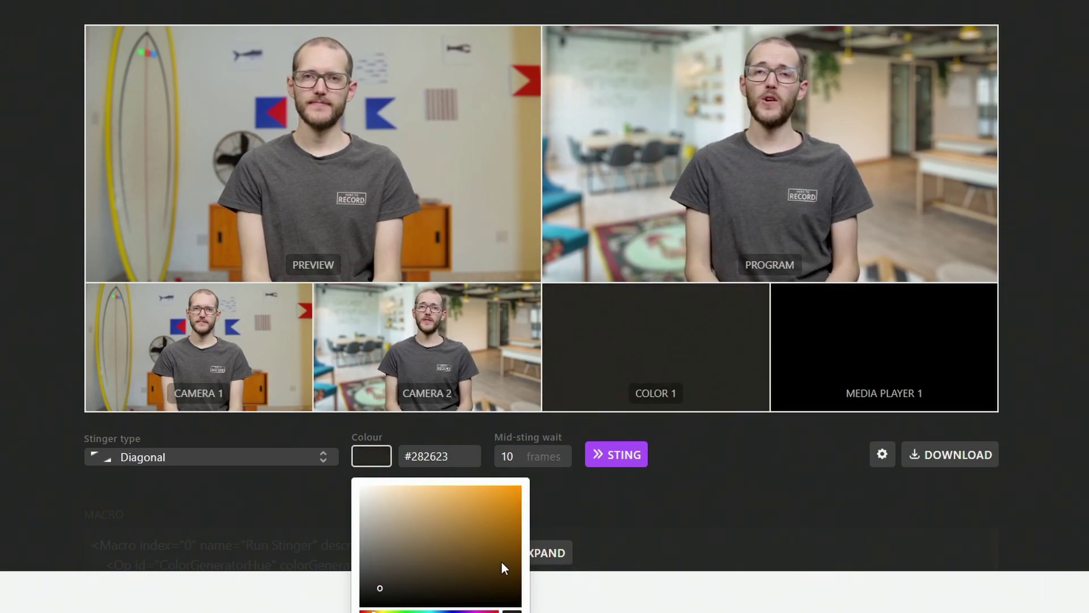
left_click(374, 462)
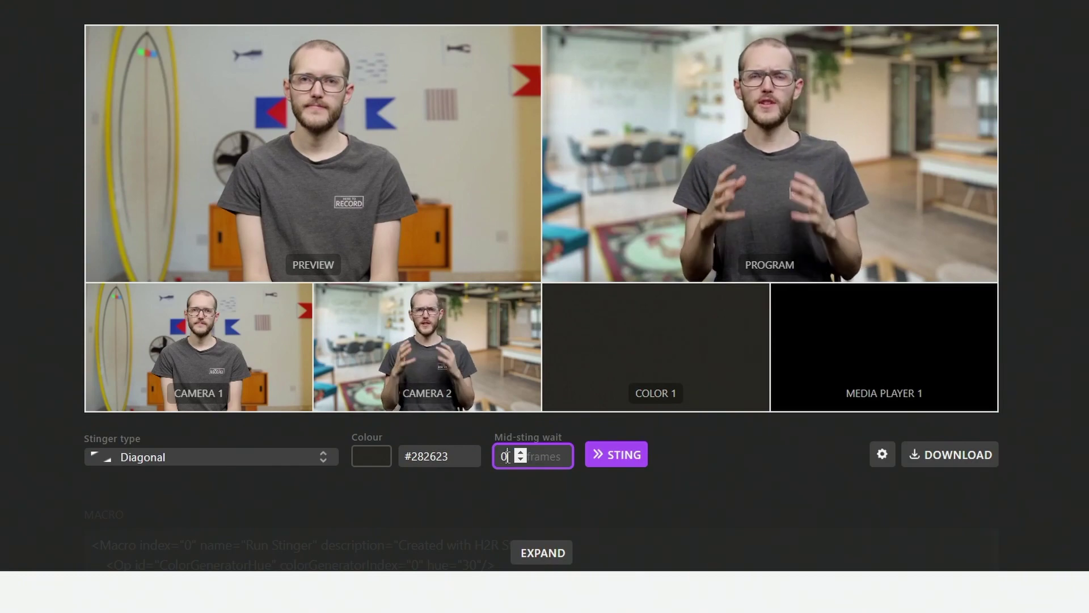
Set the mid-sting wait to 20 frames, test the stinger, and download the package
left_click(635, 459)
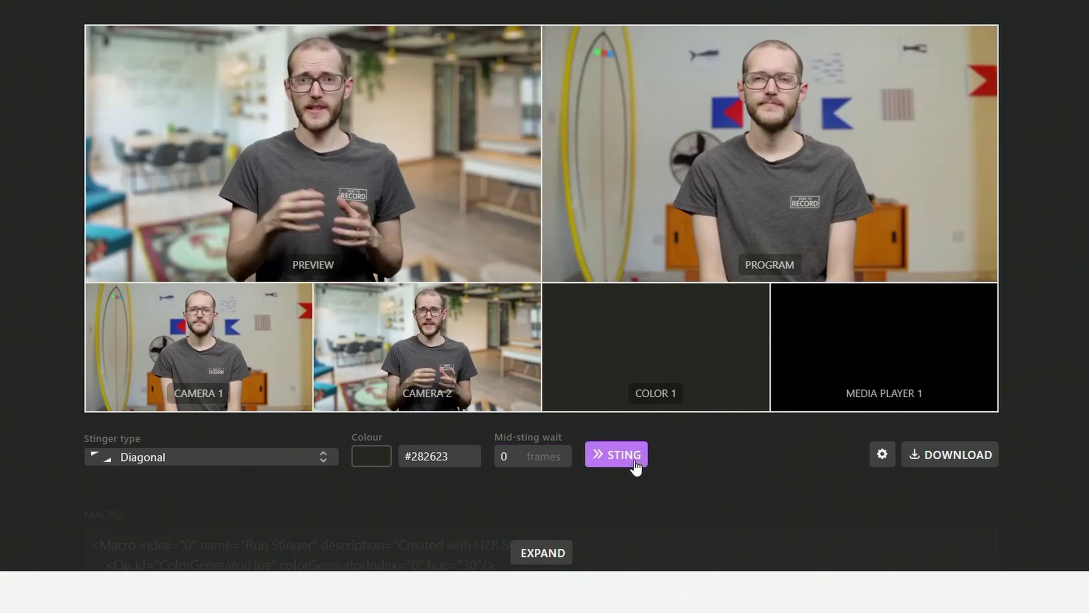
left_click(632, 459)
double_click(502, 457)
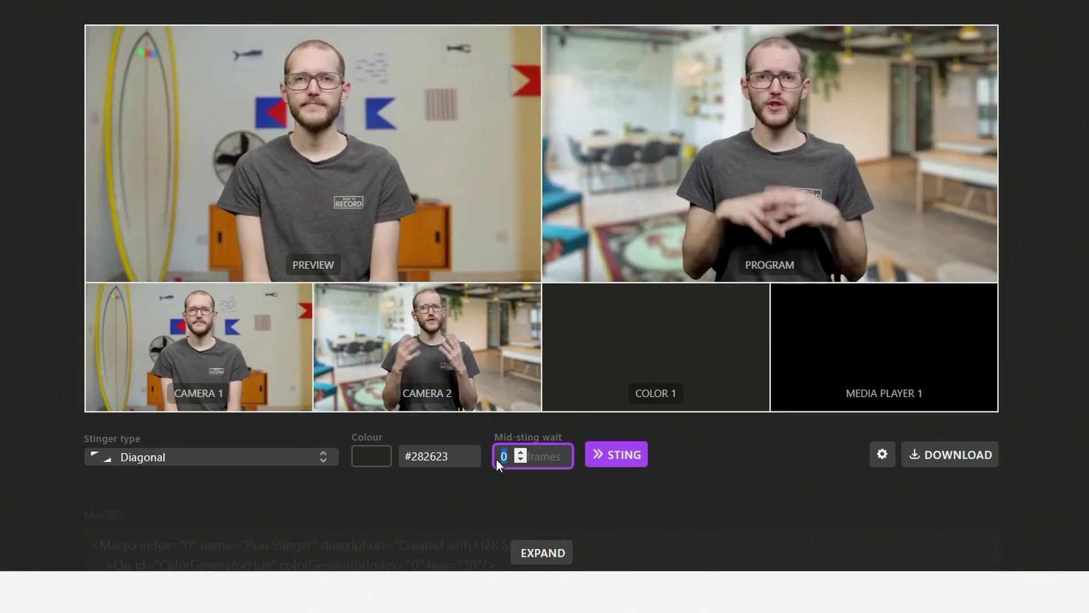
type("20")
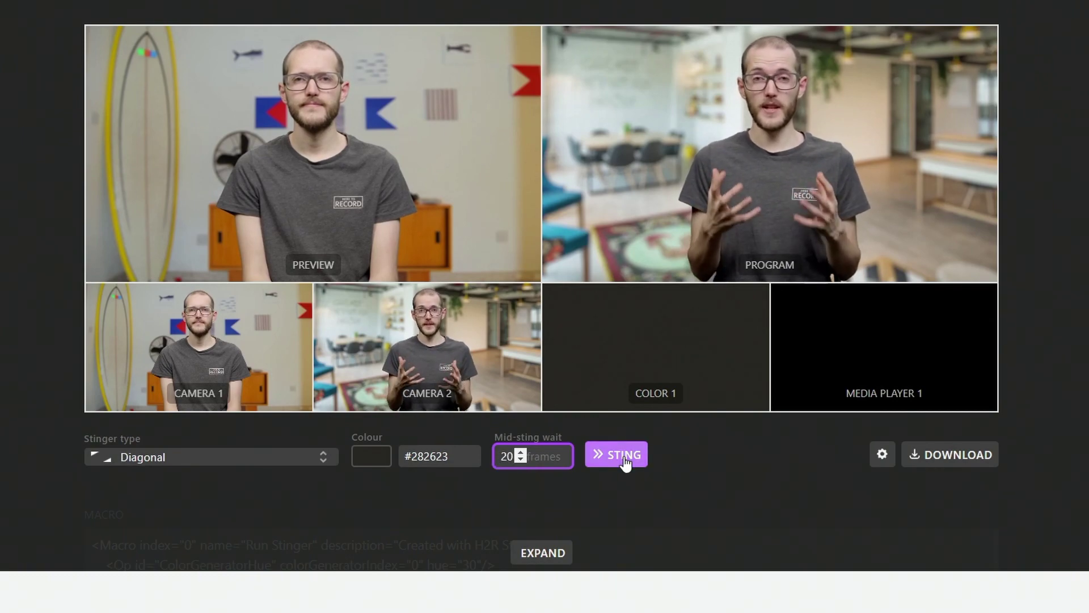
left_click(626, 461)
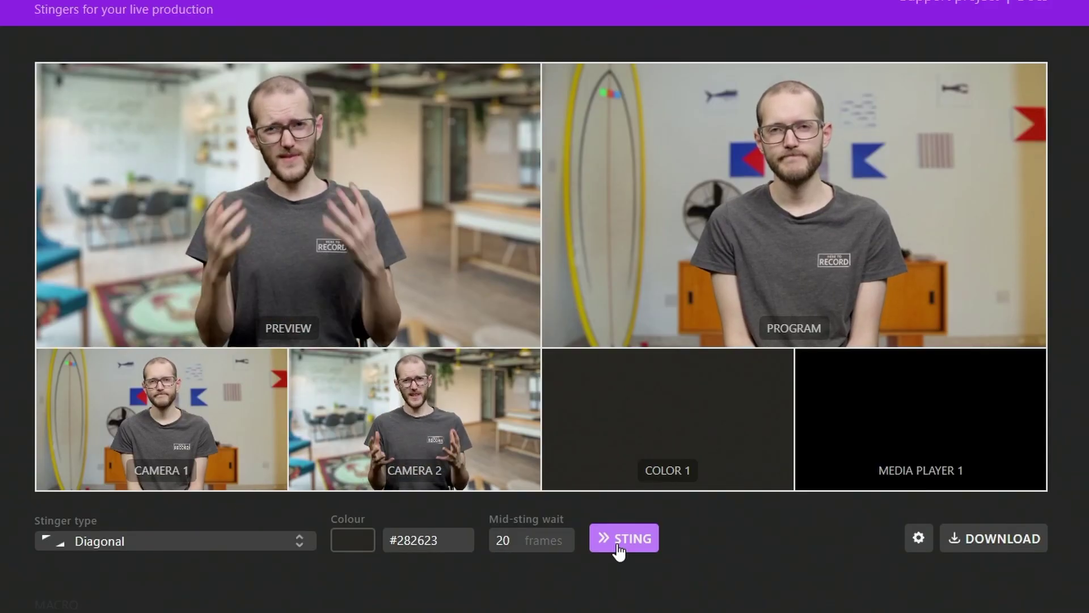
left_click(618, 542)
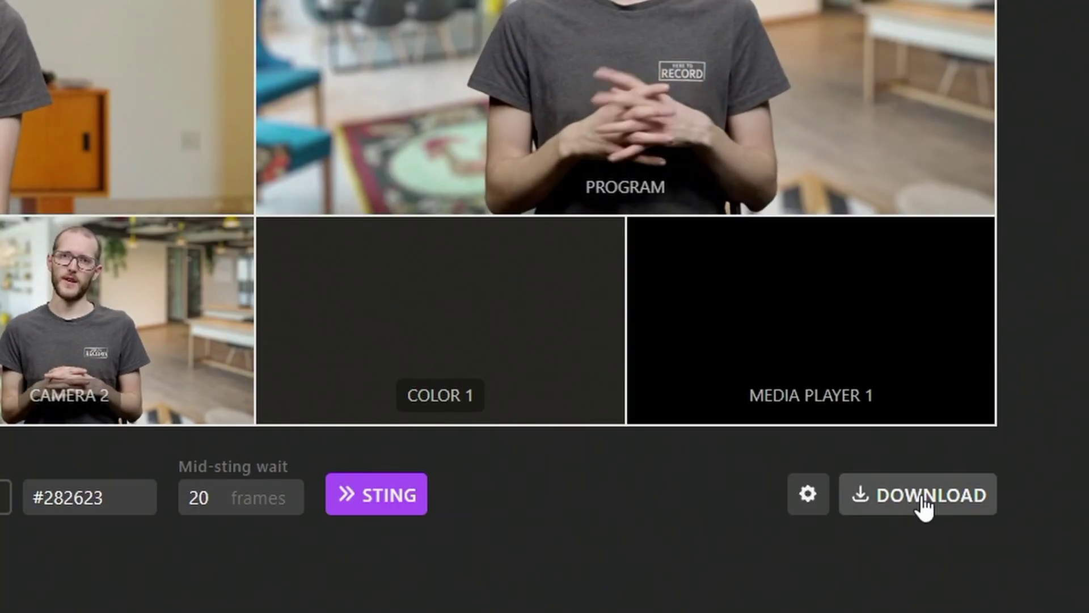
left_click(924, 506)
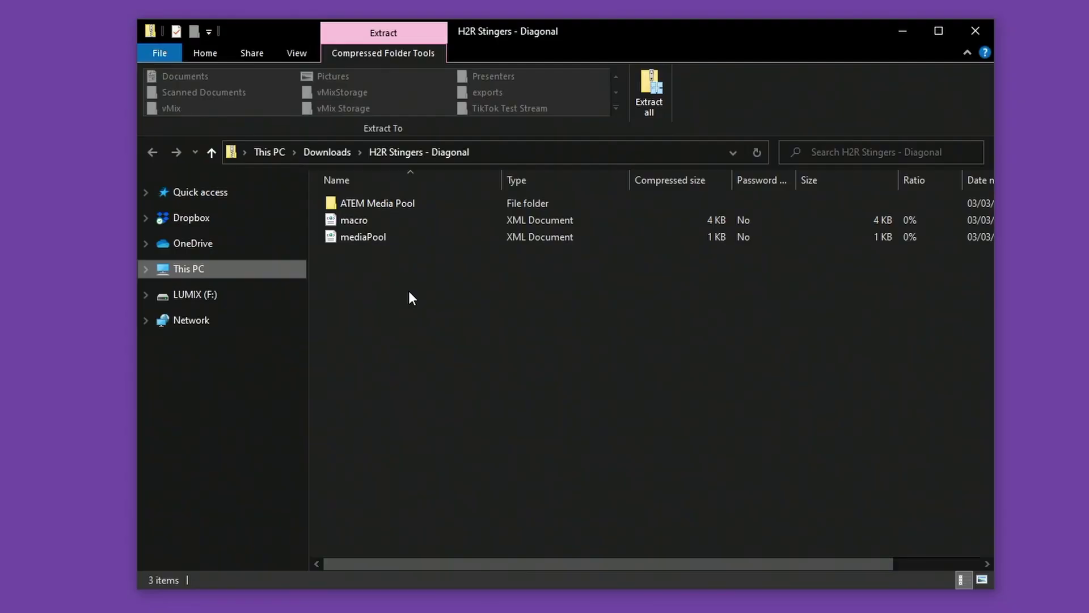
Extract the Diagonal download, check the ten ATEM Media Pool images, and open macro in Visual Studio Code
left_click(656, 90)
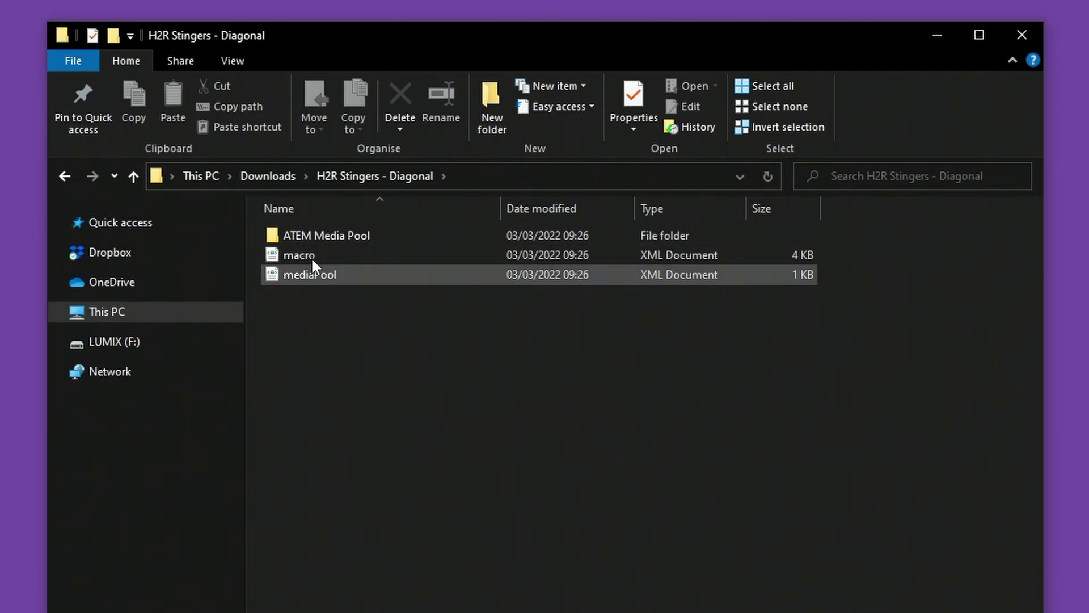
double_click(313, 234)
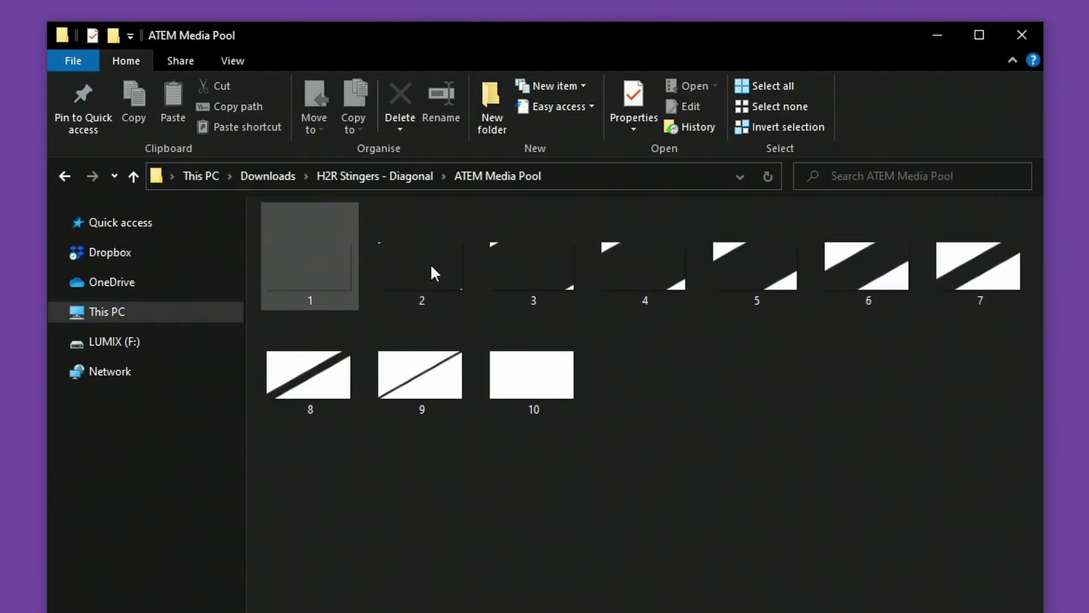
key("BackSpace")
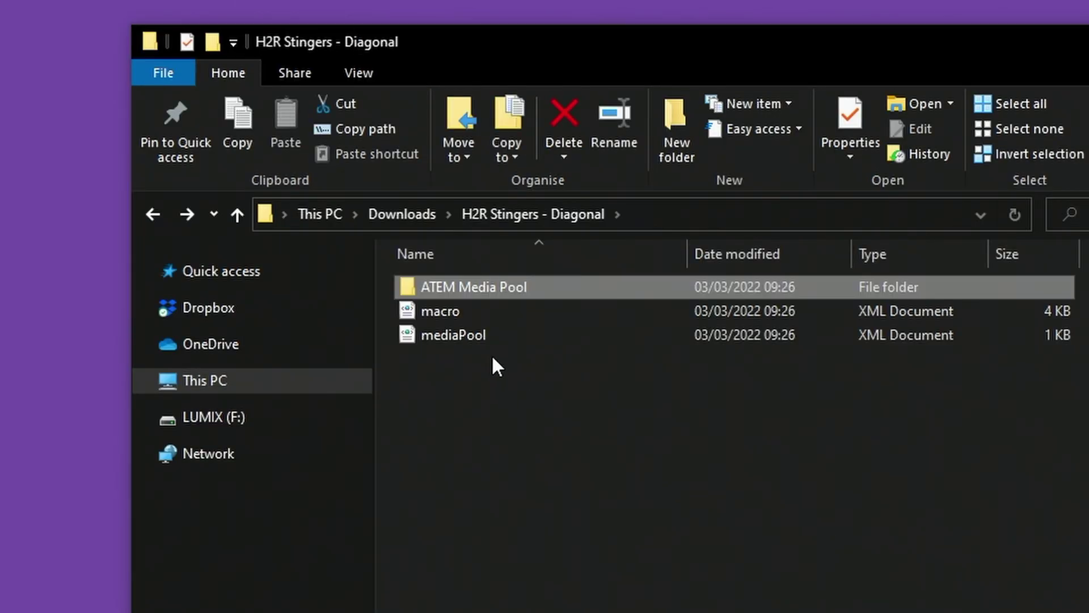
right_click(457, 314)
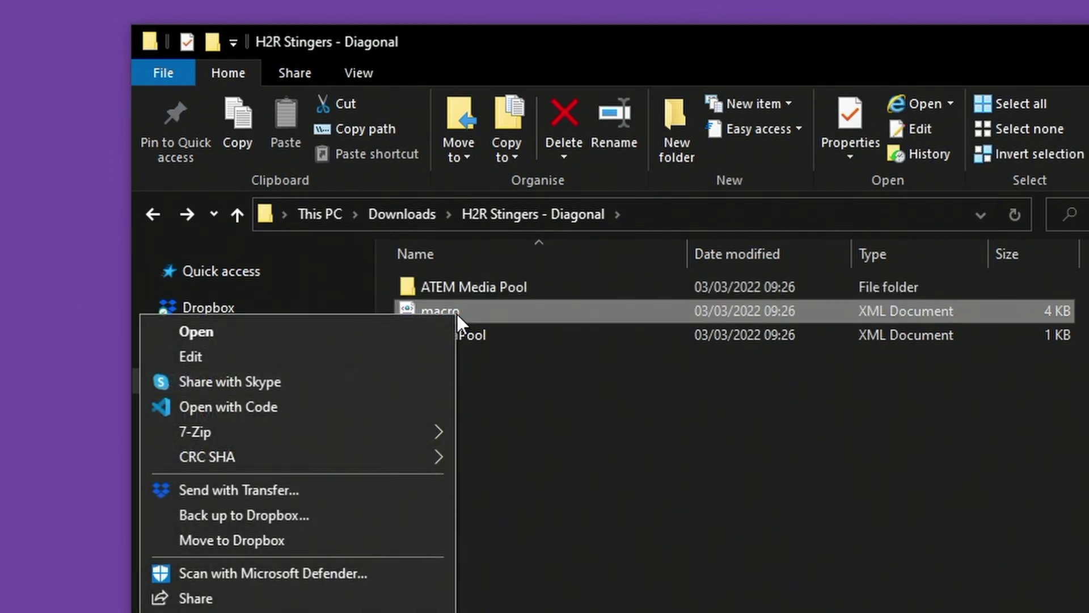
left_click(258, 409)
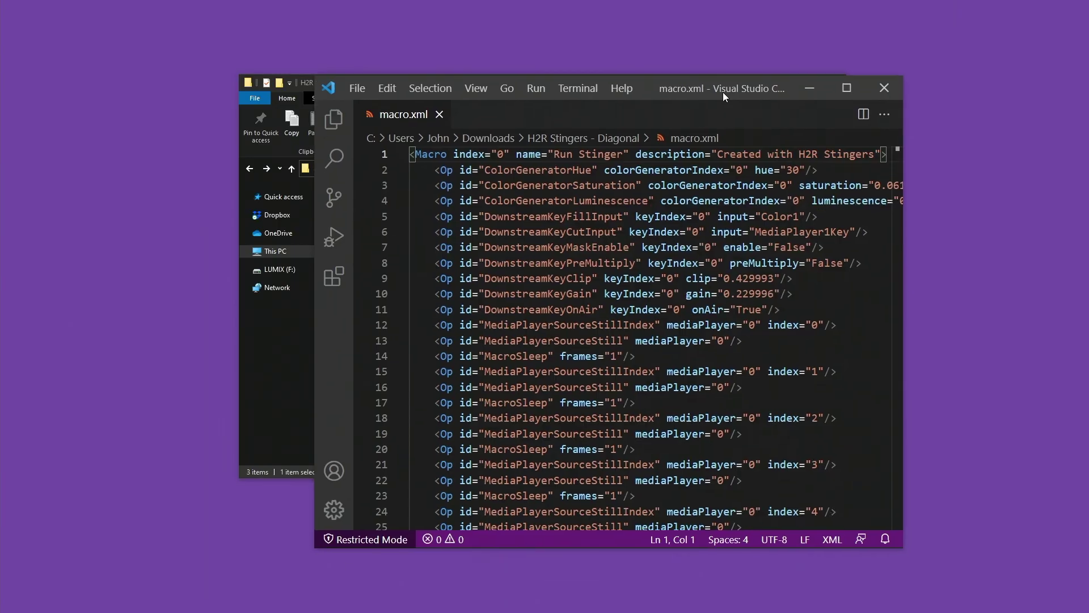
Stretch the editor window to full height on the left and scroll through macro.xml
left_click_drag(722, 92, 414, 80)
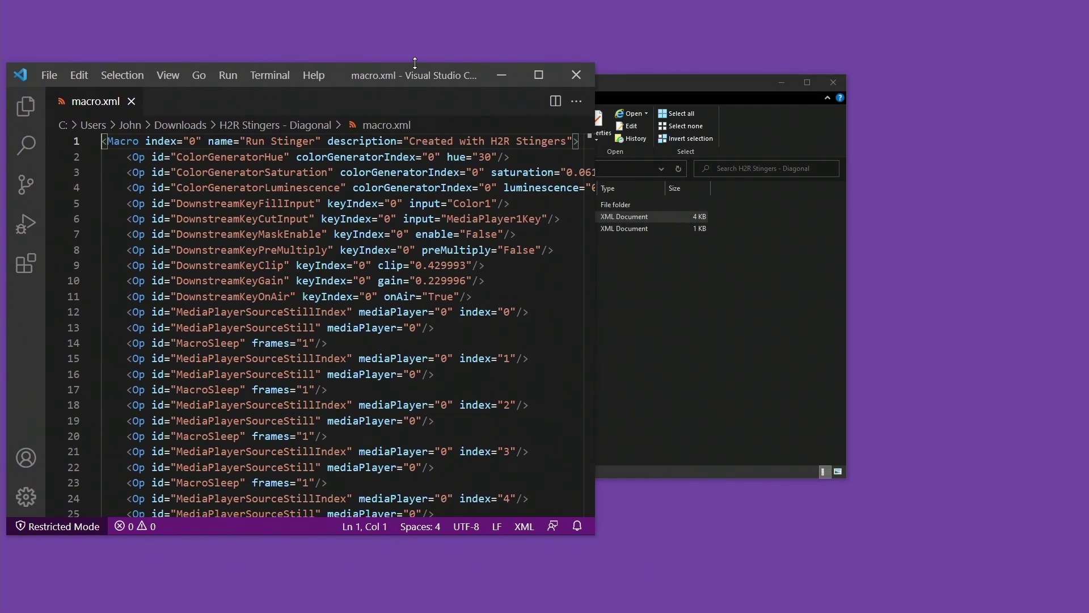
double_click(415, 63)
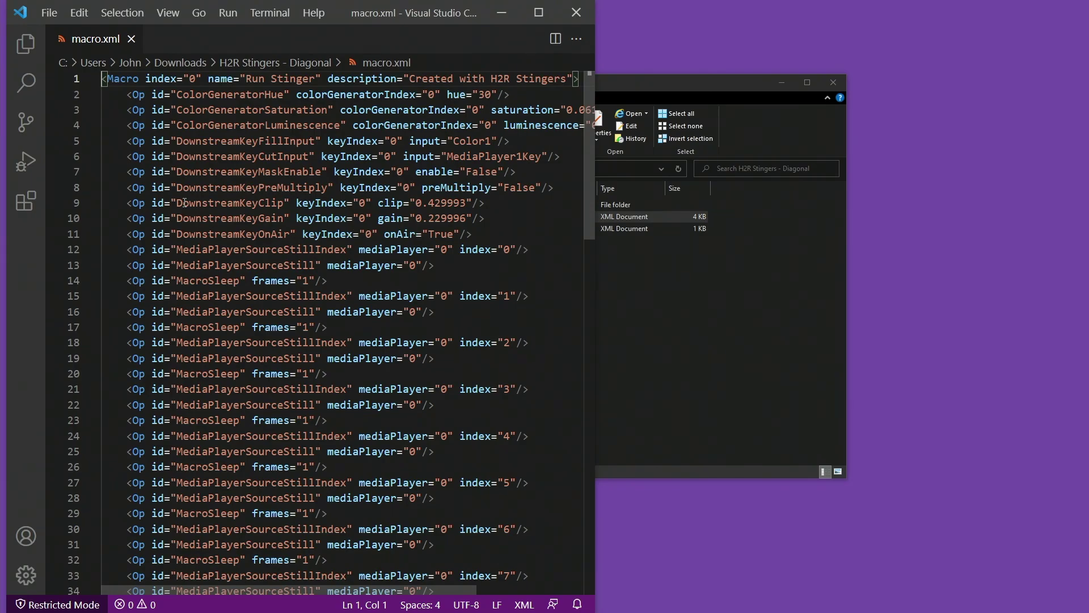
scroll(185, 202, "down", 19)
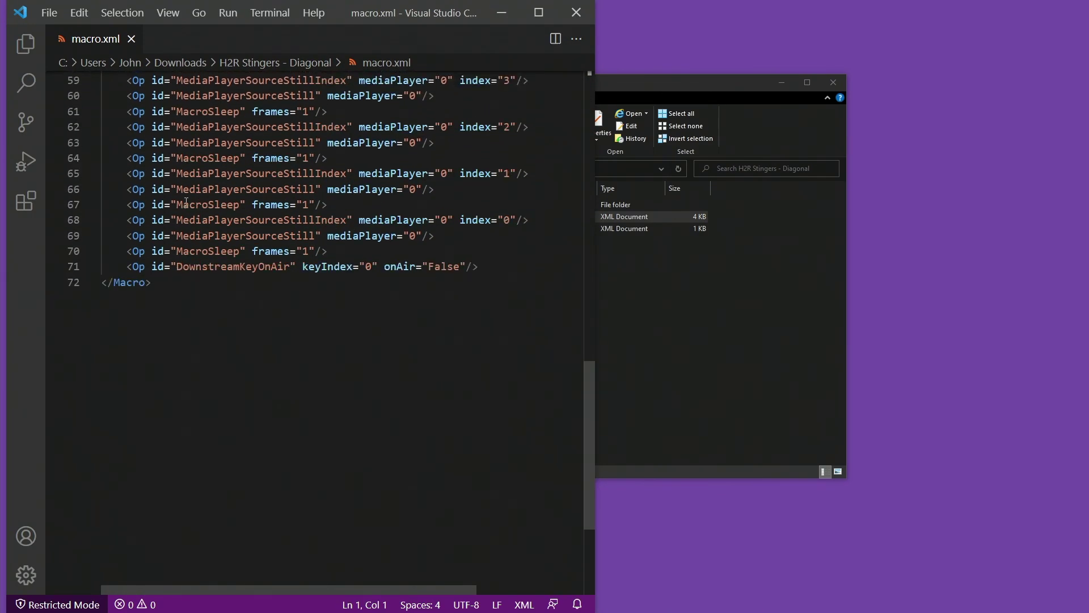
scroll(186, 203, "down", 4)
scroll(197, 231, "up", 12)
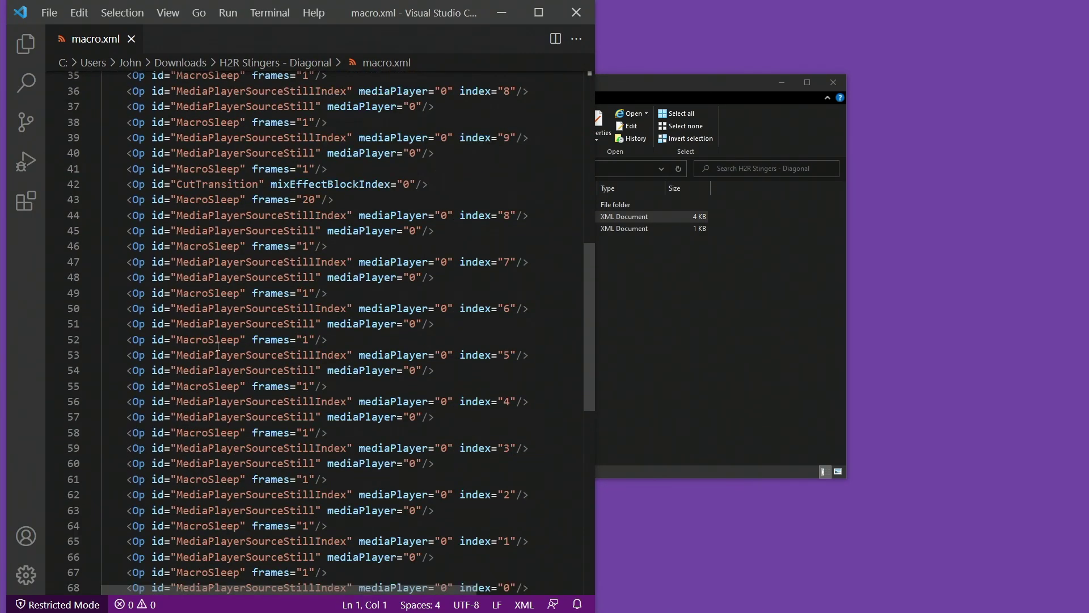
scroll(217, 346, "up", 11)
Open mediaPool.xml in the editor and review its ten stills entries
key("alt+Tab")
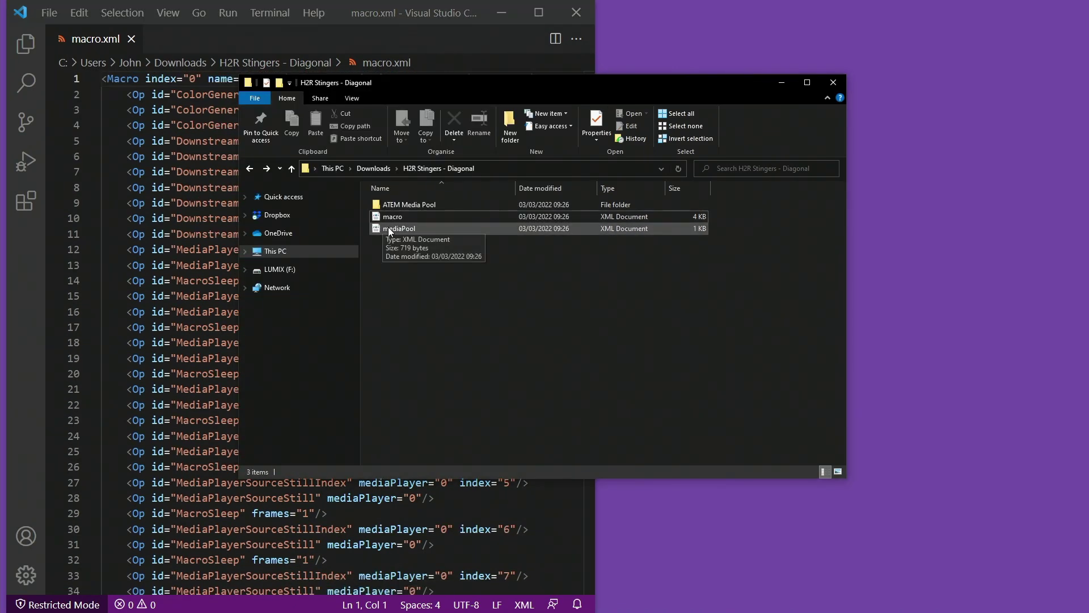
left_click_drag(236, 97, 196, 43)
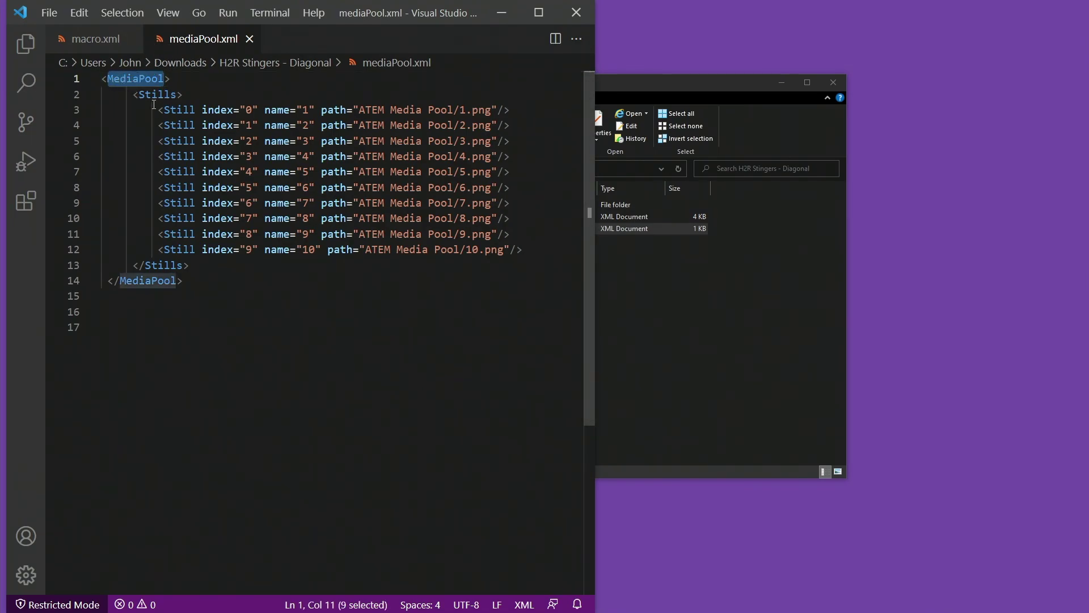
left_click_drag(236, 140, 314, 140)
left_click(521, 203)
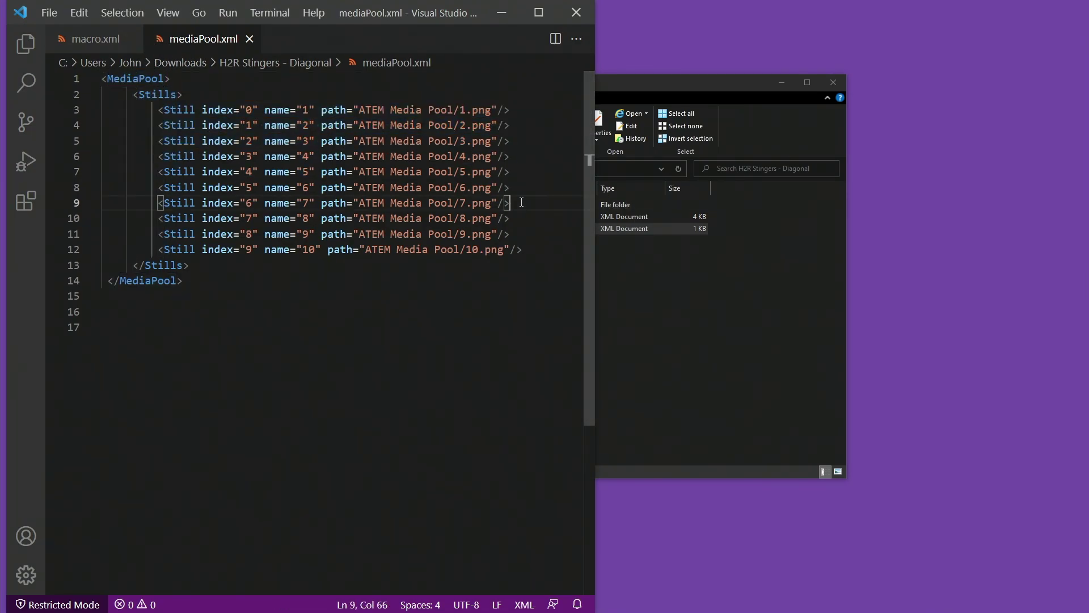
left_click(642, 291)
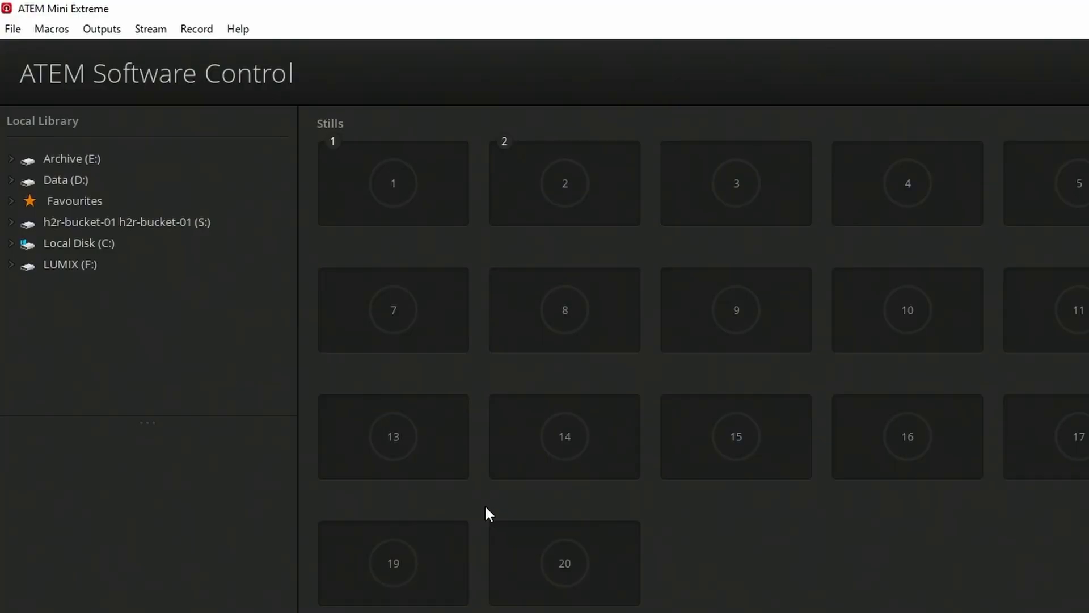
Save the switcher settings as 'Stinger' in the Diagonal folder, including only the Media Pool
left_click(13, 28)
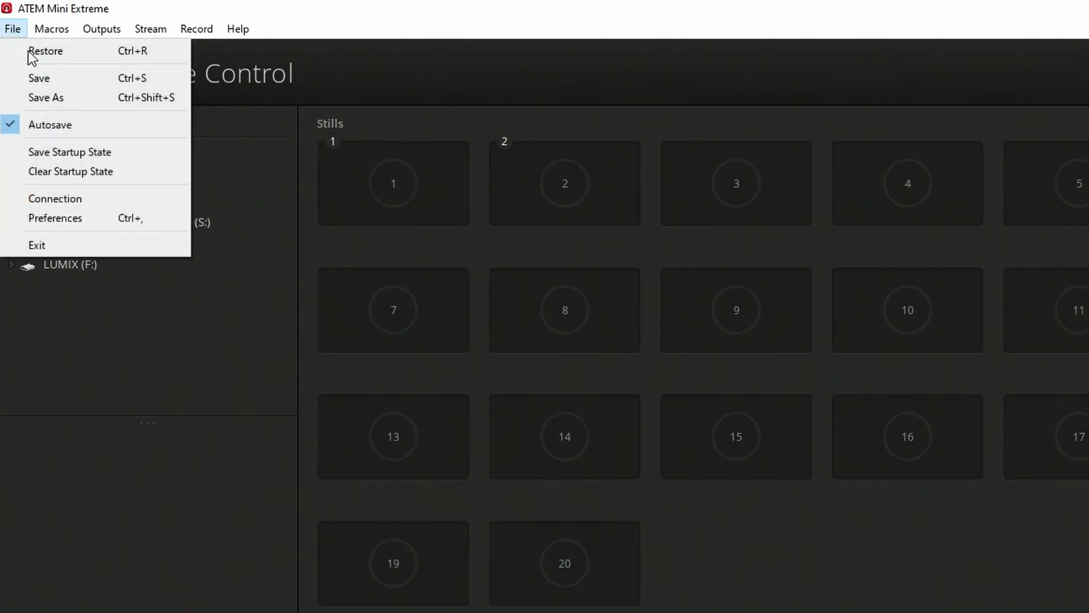
left_click(63, 99)
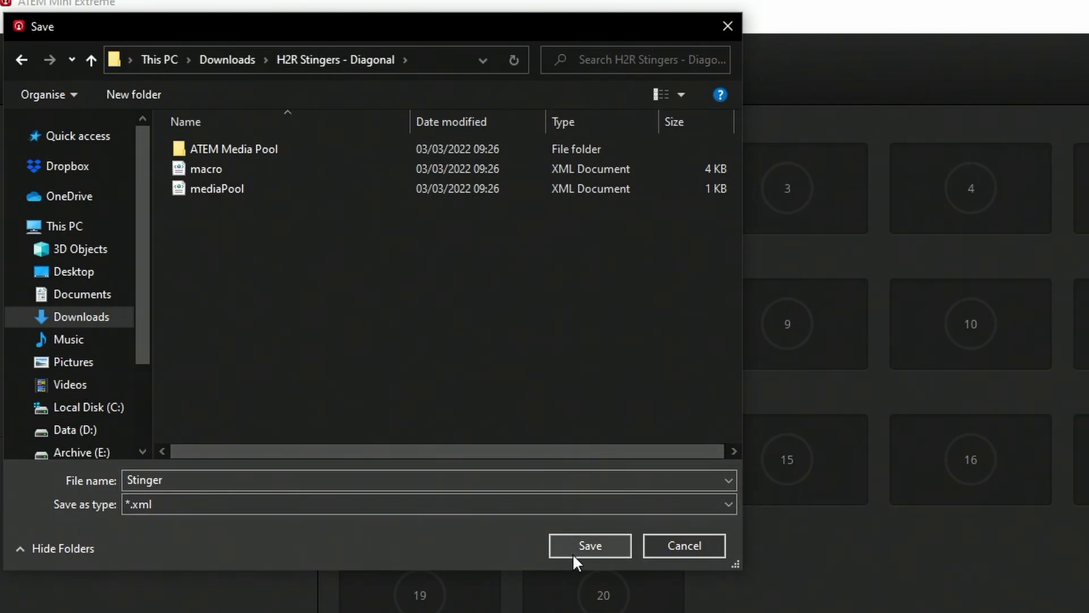
left_click(584, 543)
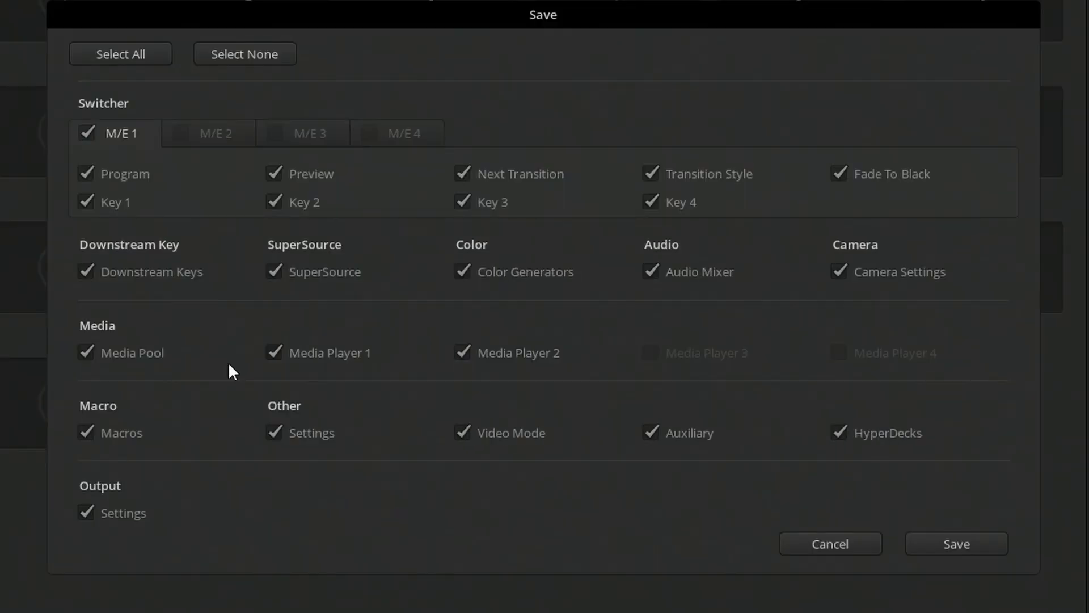
left_click(238, 52)
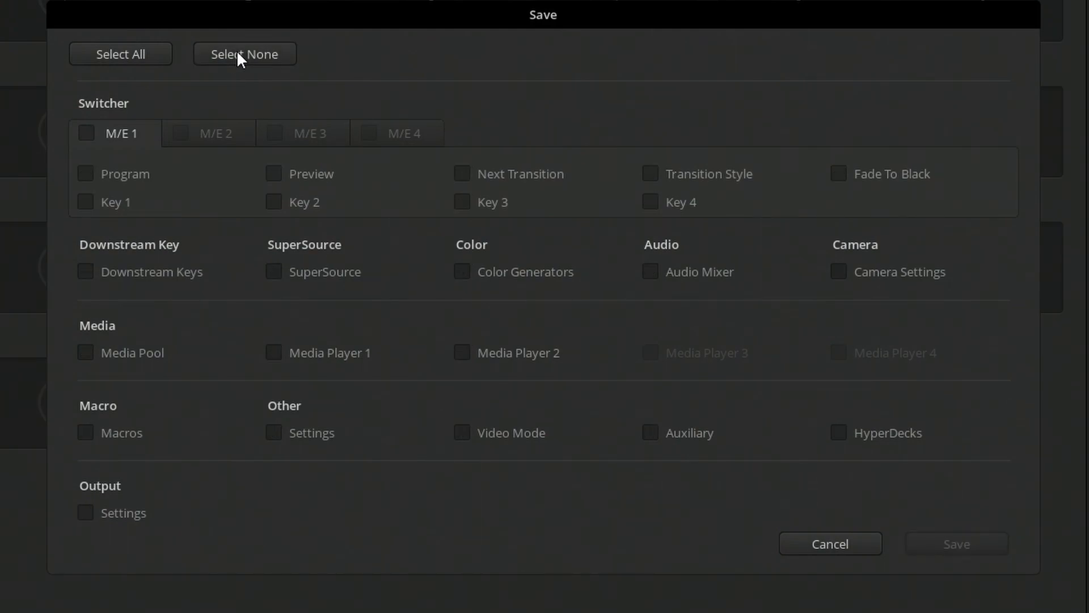
left_click(134, 347)
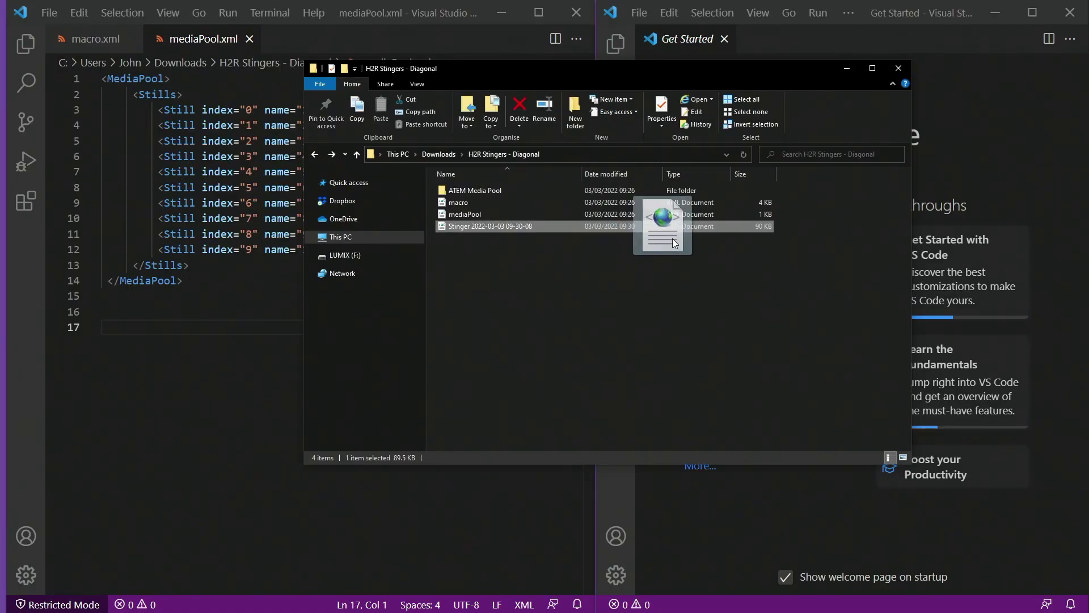
left_click_drag(749, 68, 767, 40)
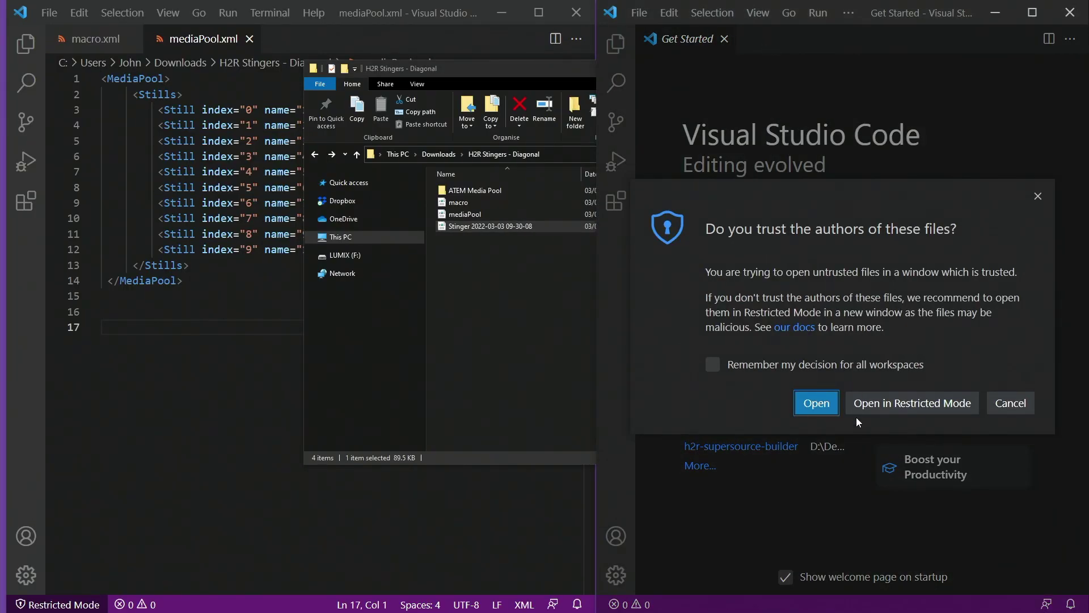
left_click(816, 403)
scroll(847, 277, "down", 1)
scroll(847, 277, "up", 1)
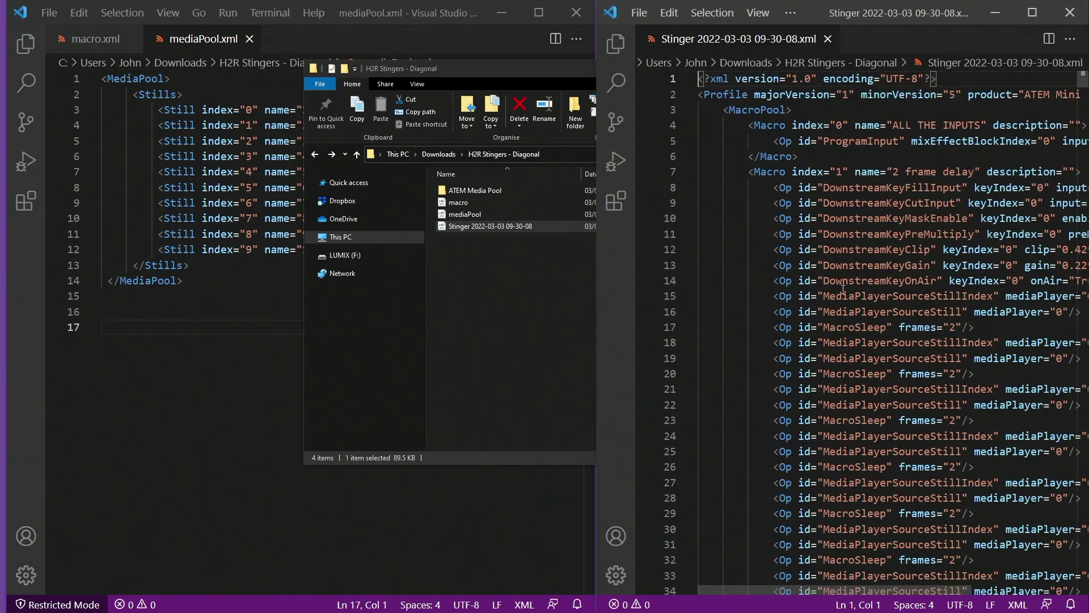
scroll(846, 277, "down", 1)
scroll(847, 276, "down", 20)
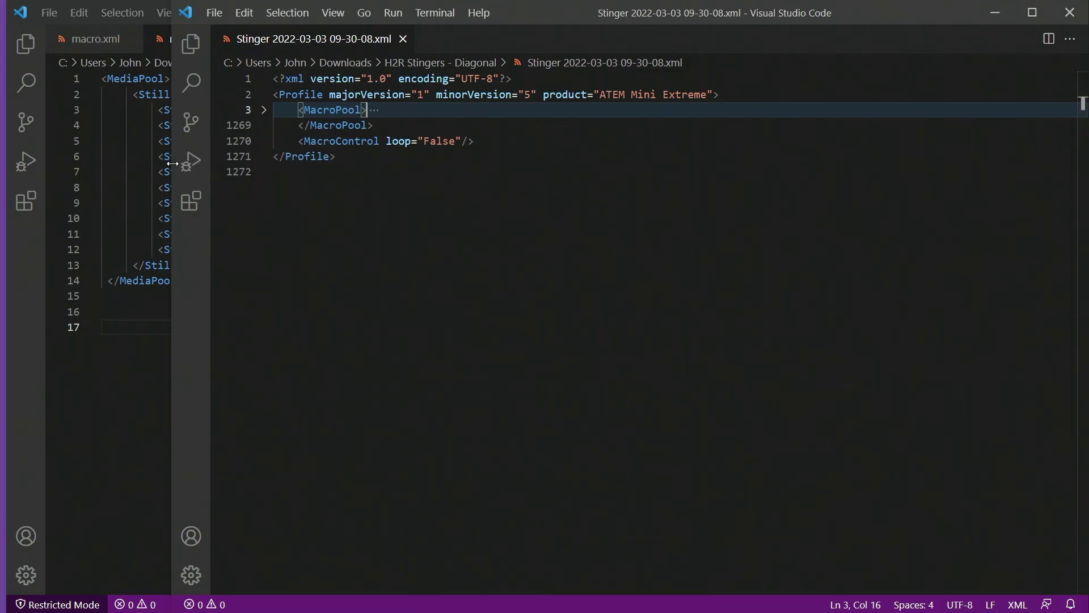
Copy the MediaPool block (lines 1–14) into the Stinger file before the closing </Profile> tag
left_click_drag(171, 164, 440, 164)
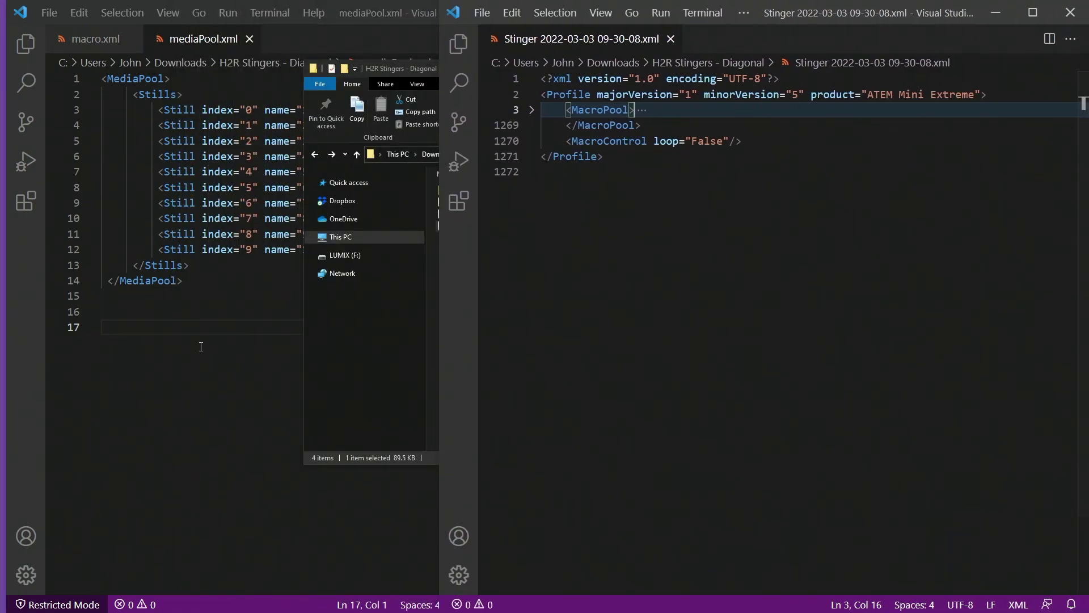
left_click(200, 343)
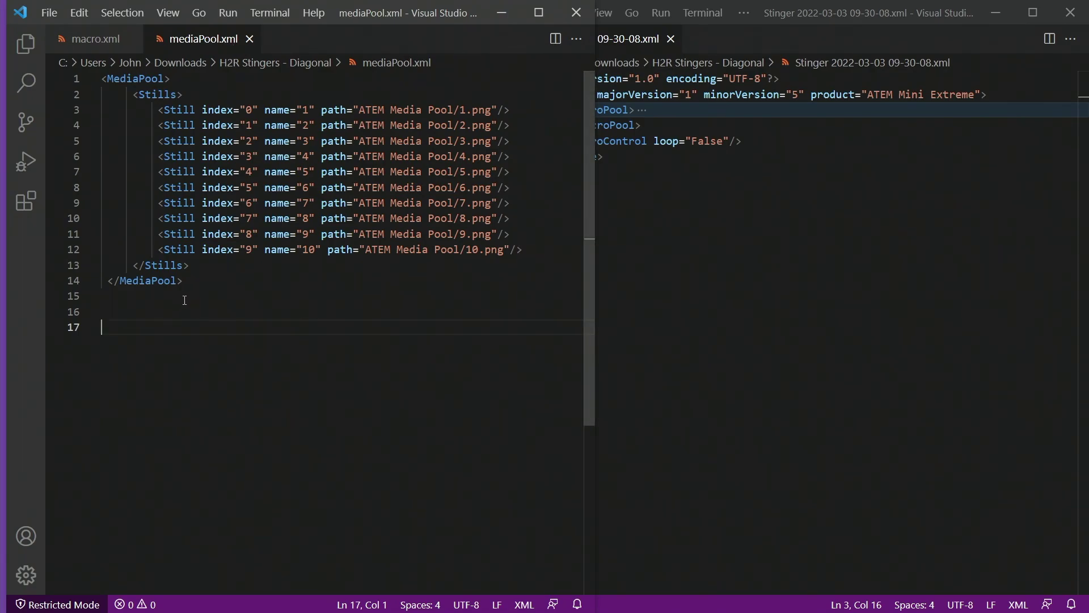
left_click_drag(132, 295, 77, 78)
key("ctrl+c")
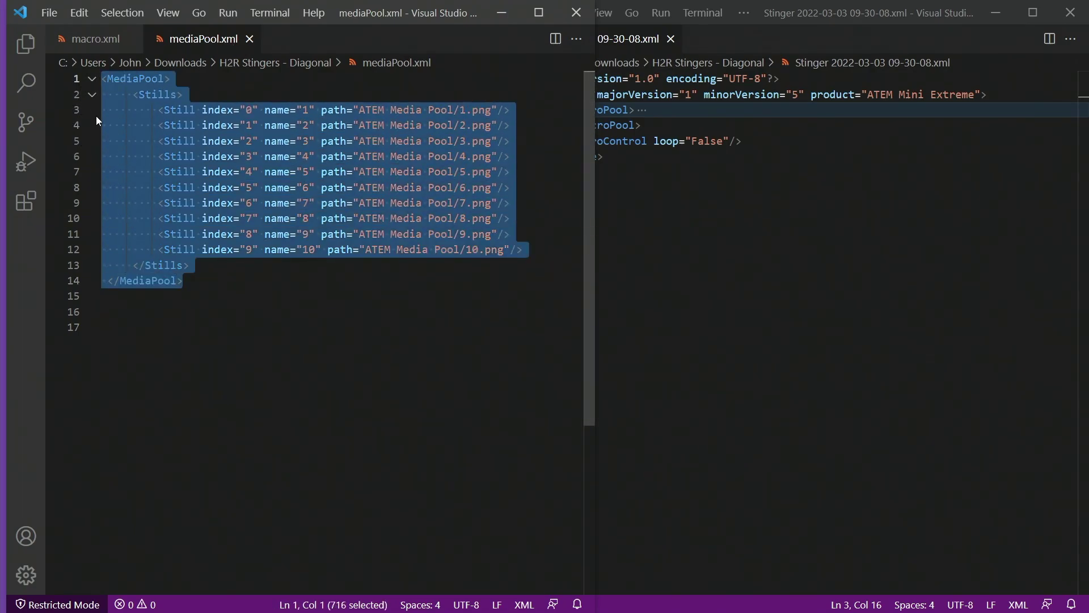
left_click(736, 231)
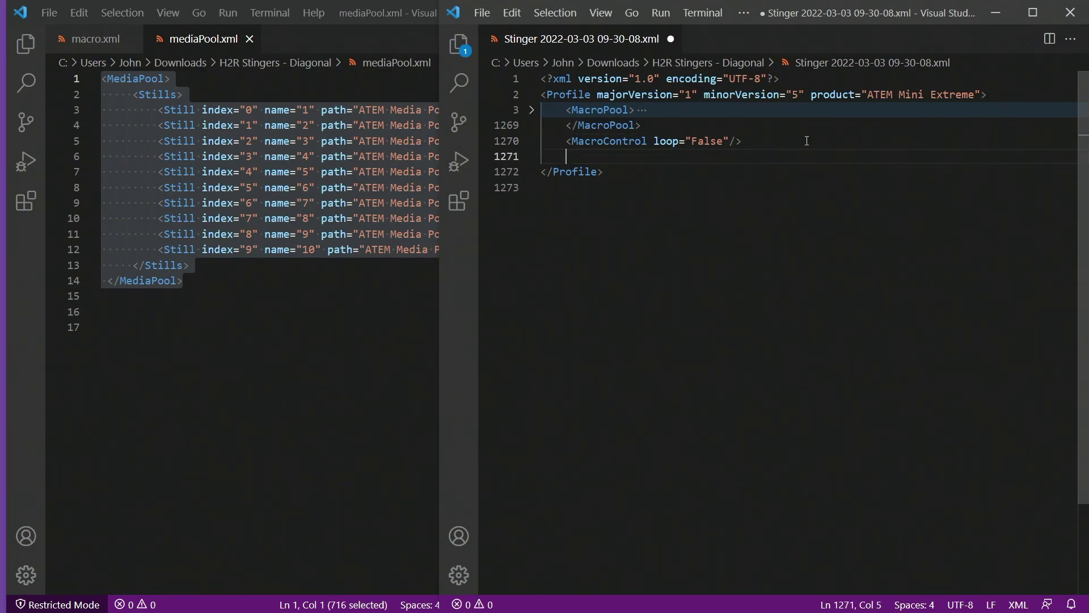
key("ctrl+v")
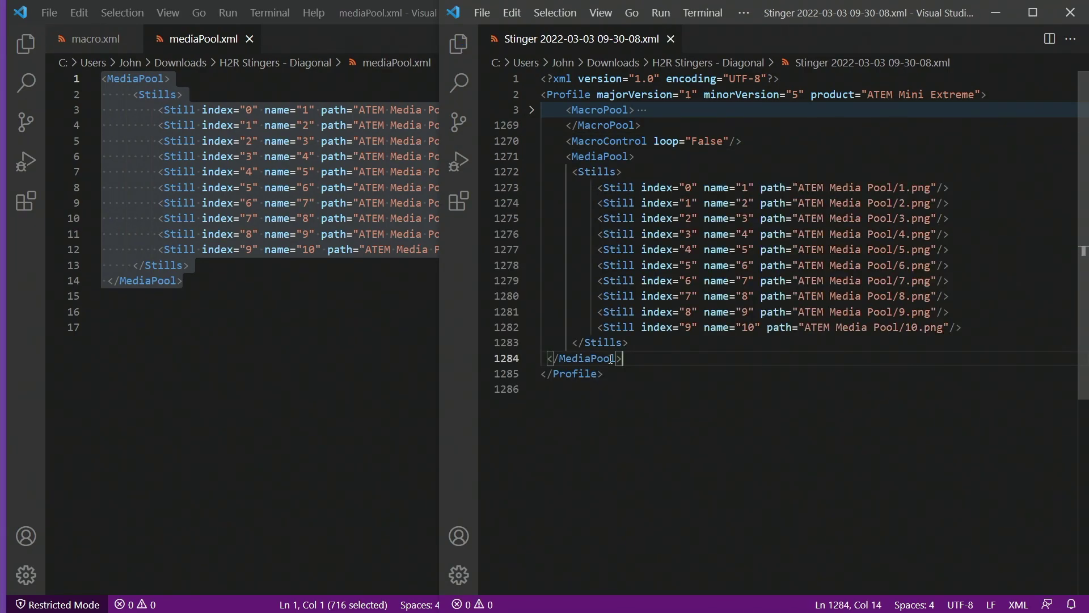
Copy the selected Run Stinger macro from macro.xml
left_click(95, 39)
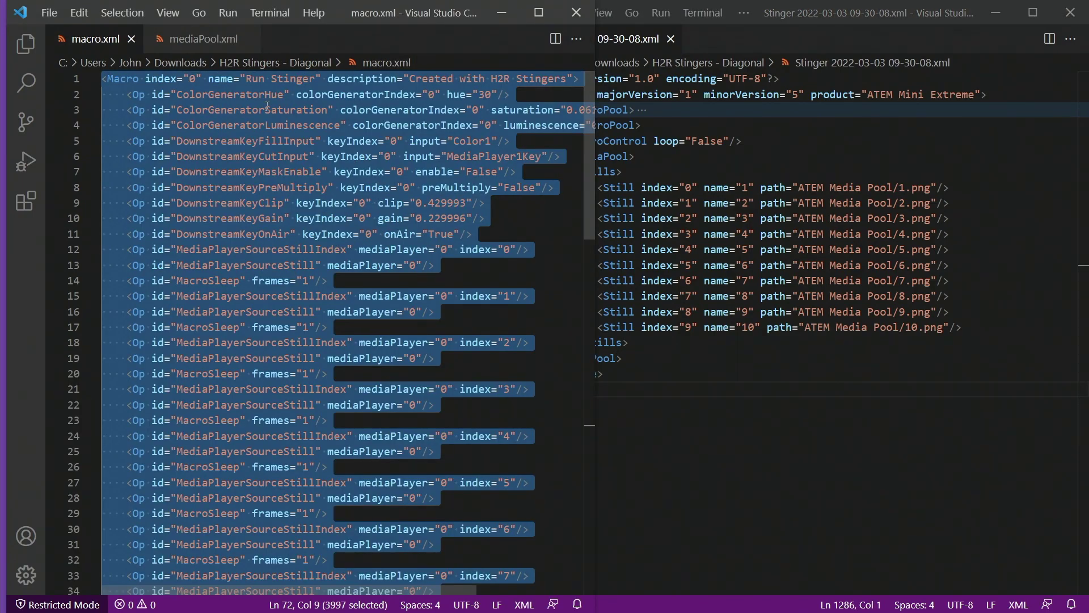
right_click(239, 195)
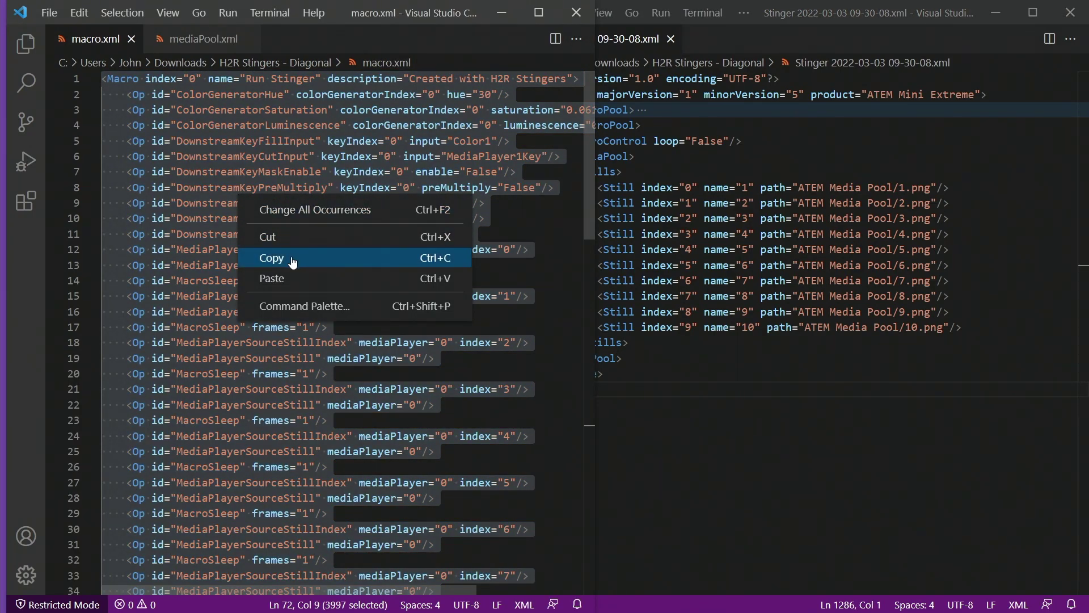
left_click(293, 255)
key("alt+Tab")
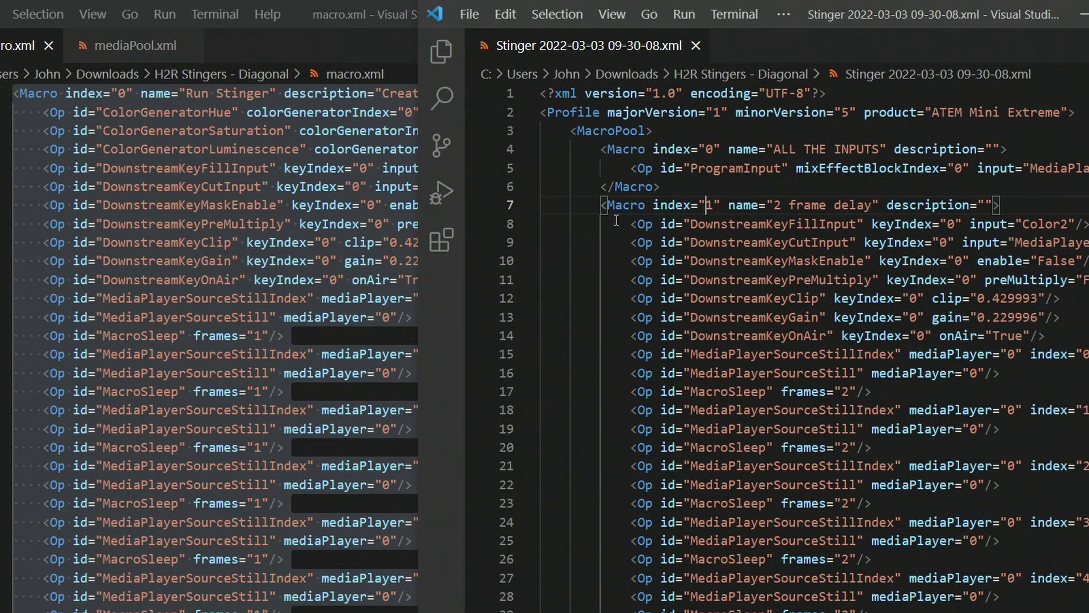
Fold the seven existing macros in the Stinger file, from 2 frame delay to Other stinger
left_click(529, 206)
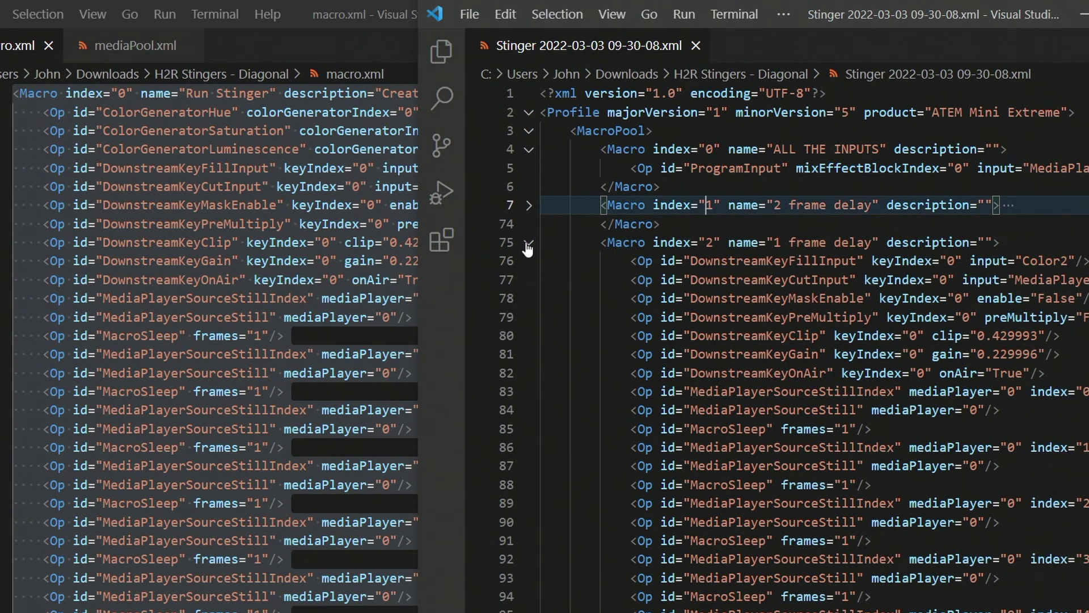
left_click(529, 244)
left_click(529, 281)
left_click(529, 317)
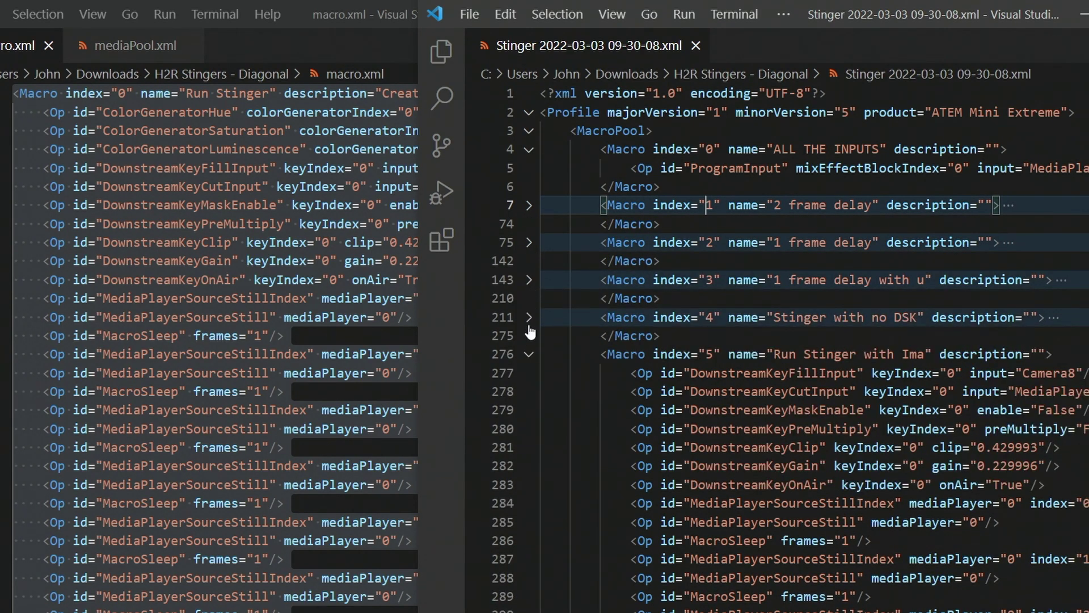
left_click(527, 356)
left_click(530, 393)
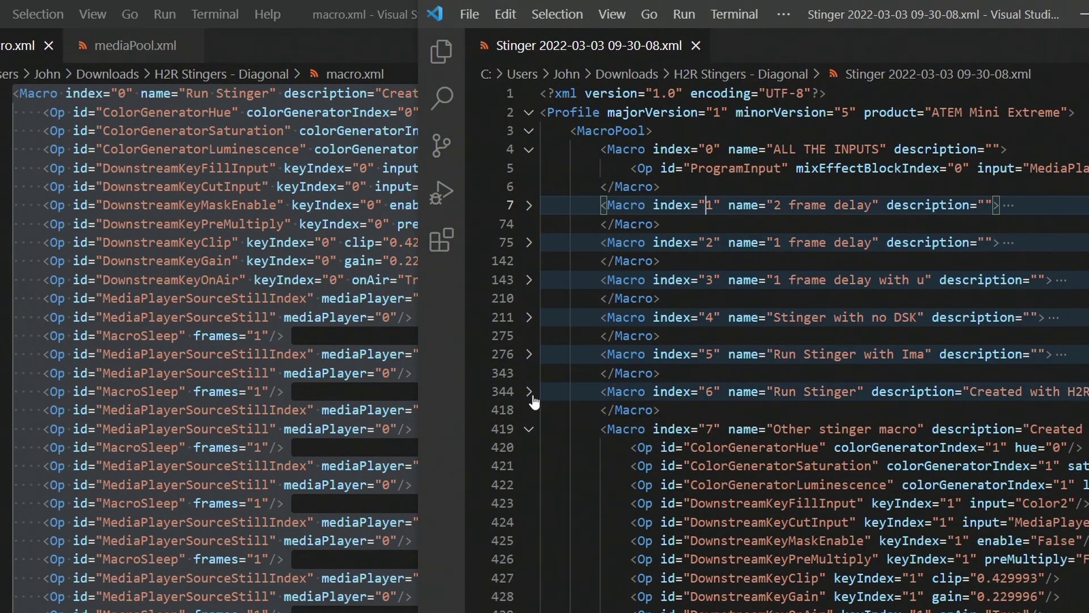
left_click(530, 430)
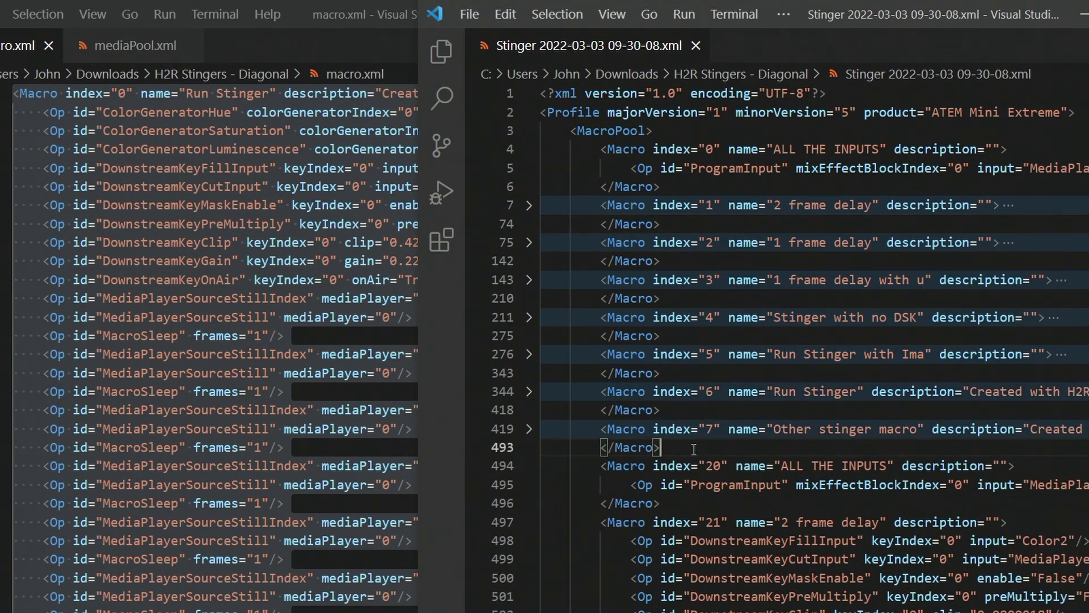
Paste the Run Stinger macro on a new line after the Other stinger macro
key("Return")
key("ctrl+v")
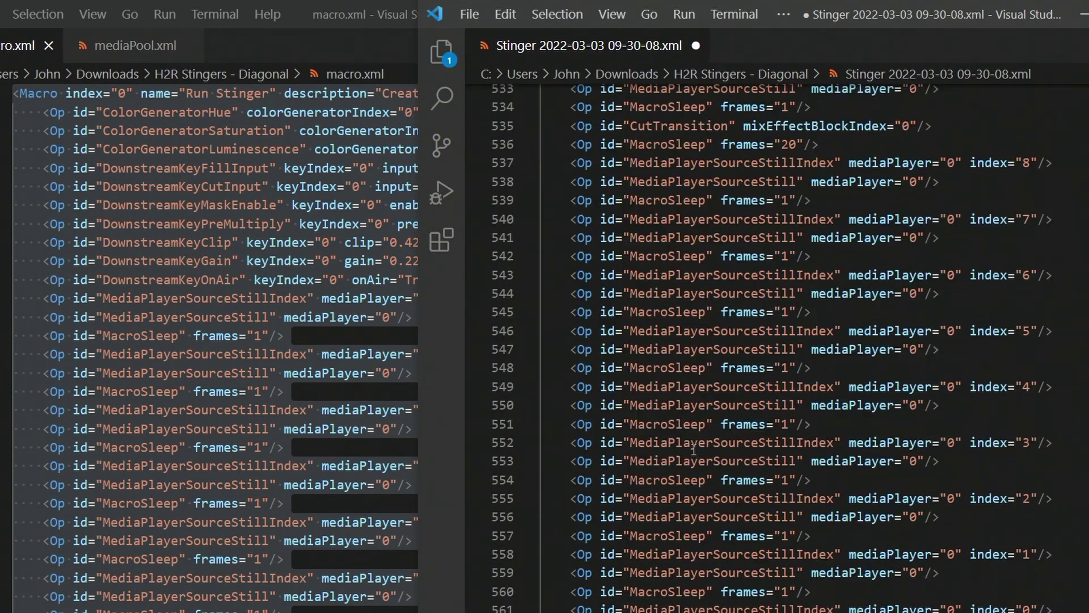
scroll(683, 366, "up", 15)
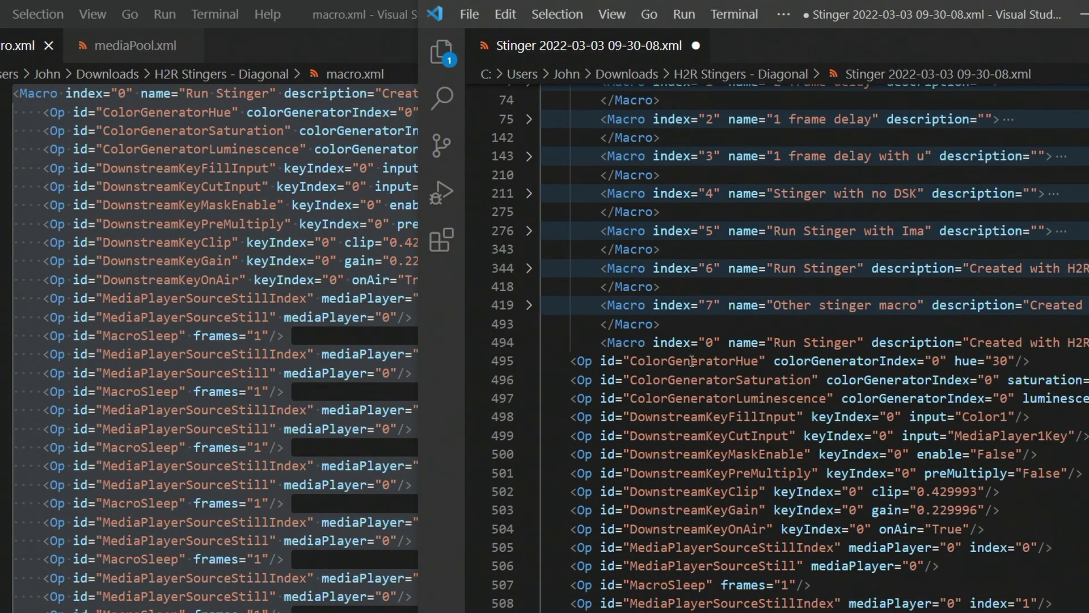
Change the pasted macro's index to 8 and rename it 'Stinger tutorial'
double_click(709, 342)
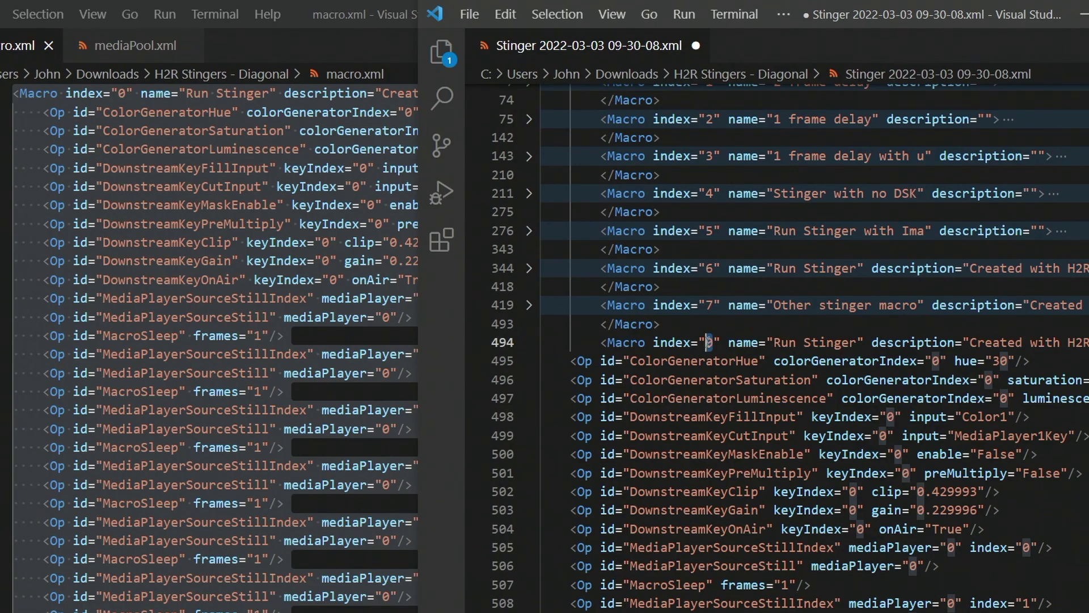
type("8")
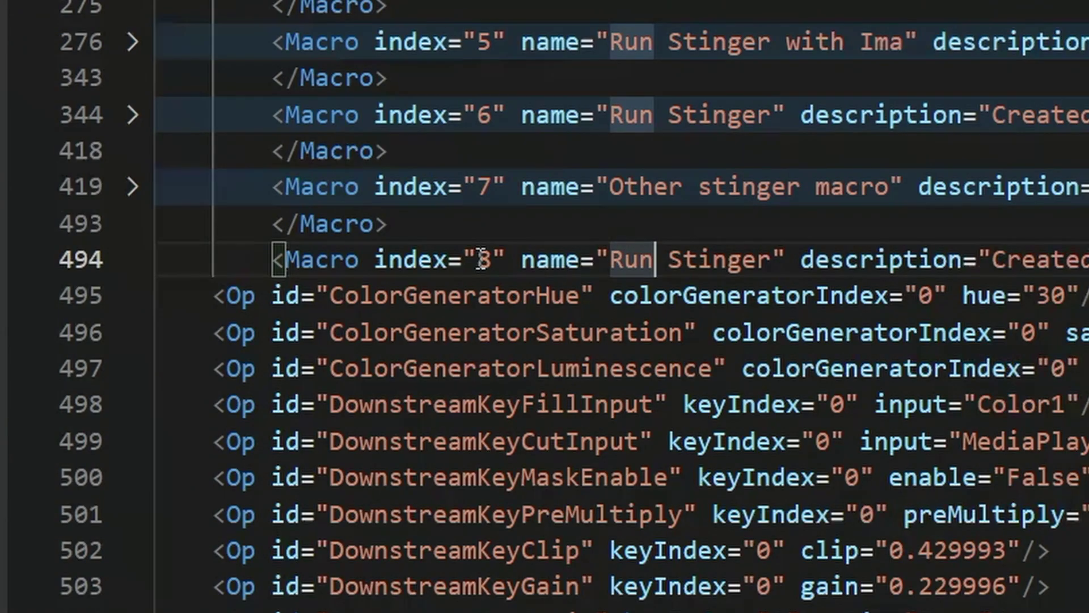
key("Right")
key("Right")
key("Right")
key("Right")
key("Right")
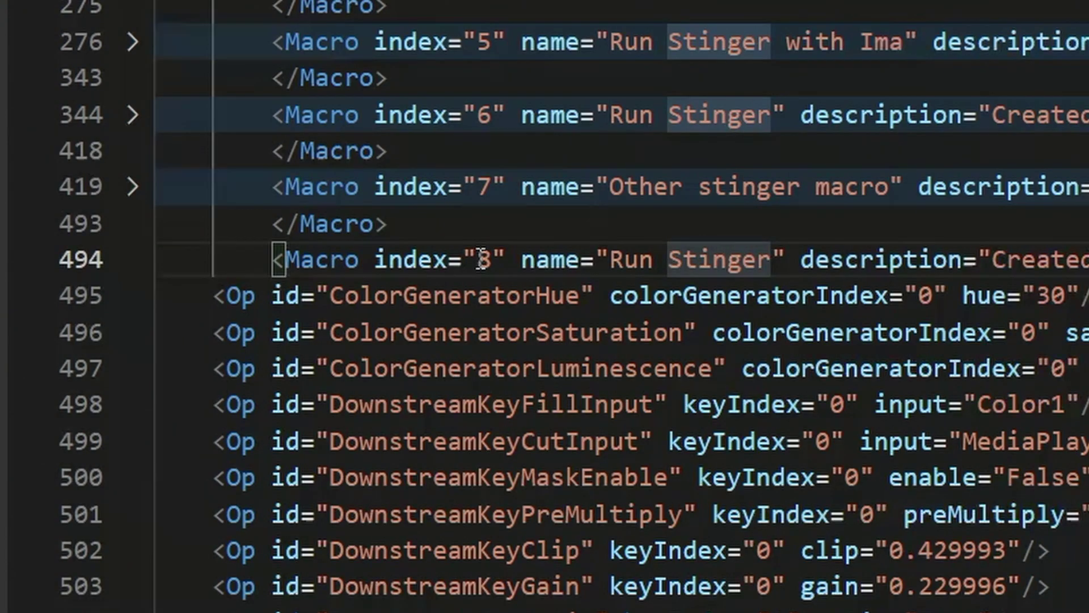
key("ctrl+shift+Left")
key("ctrl+shift+Left")
type("Stinger t")
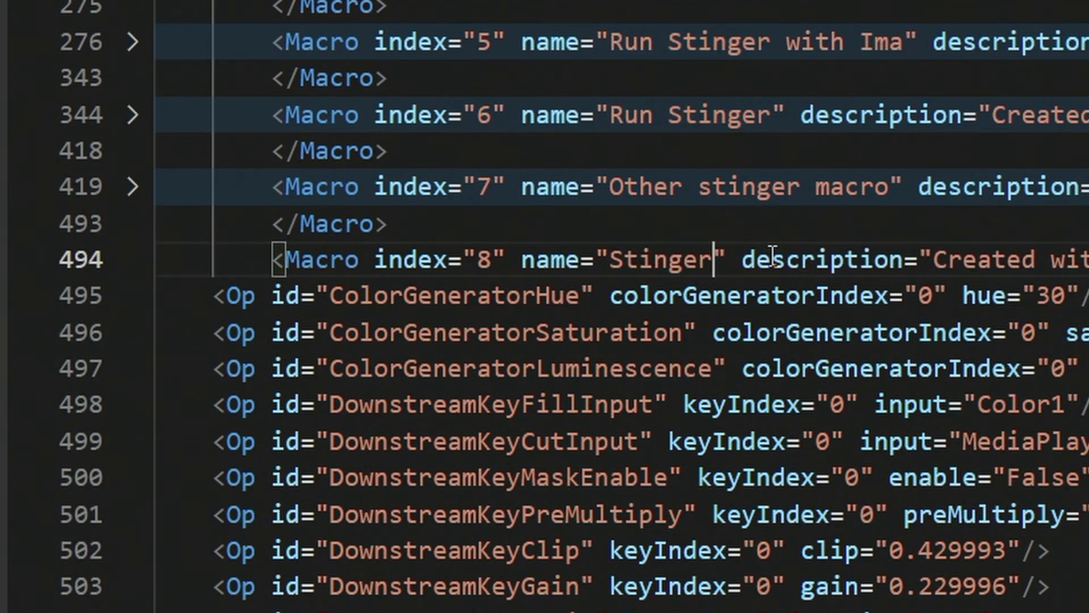
type("utori")
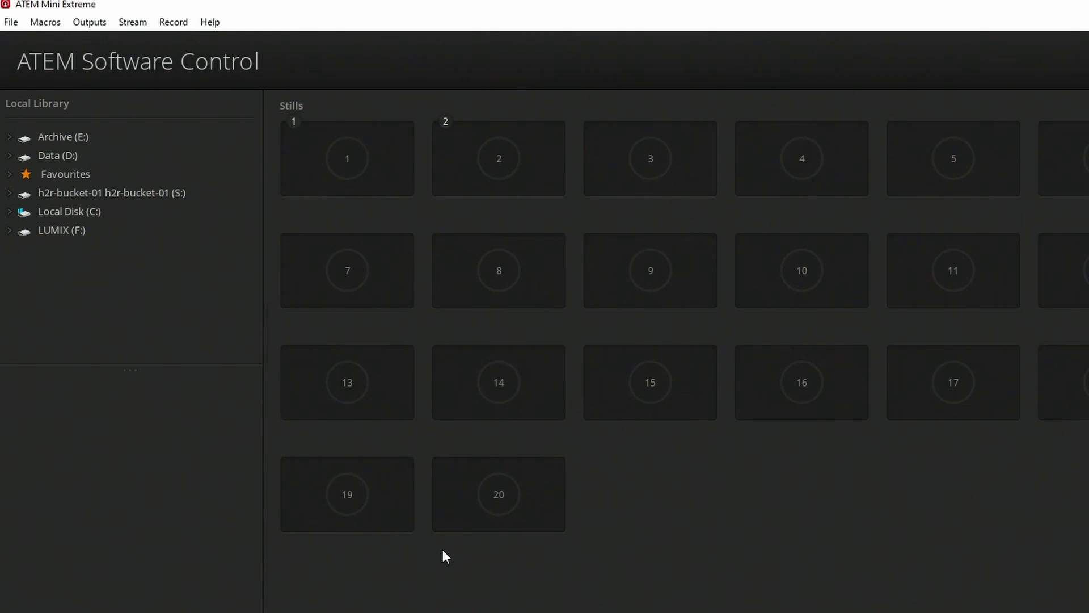
left_click(11, 22)
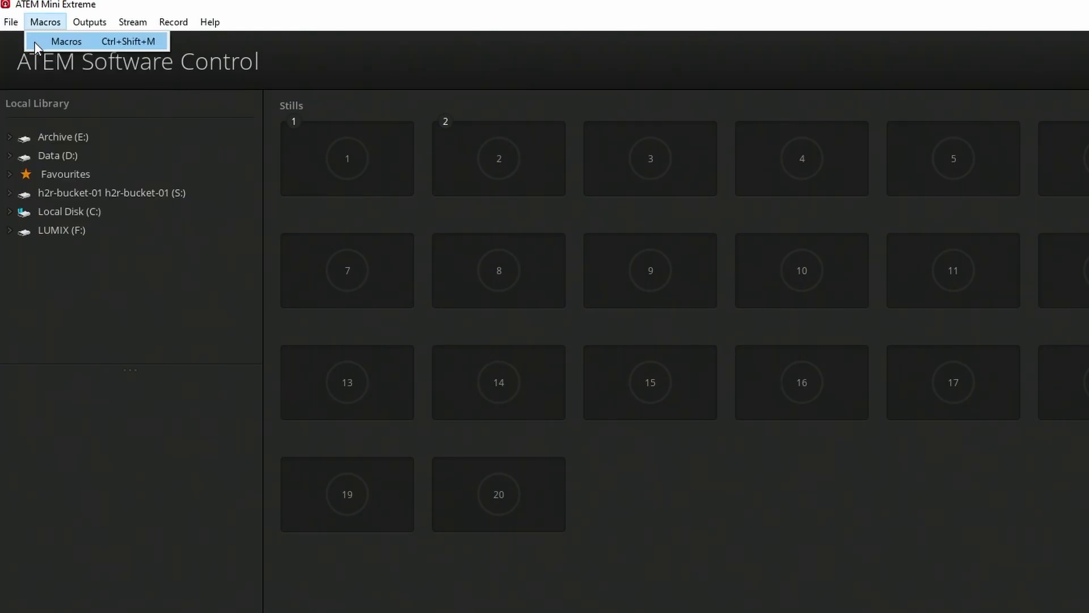
left_click(43, 41)
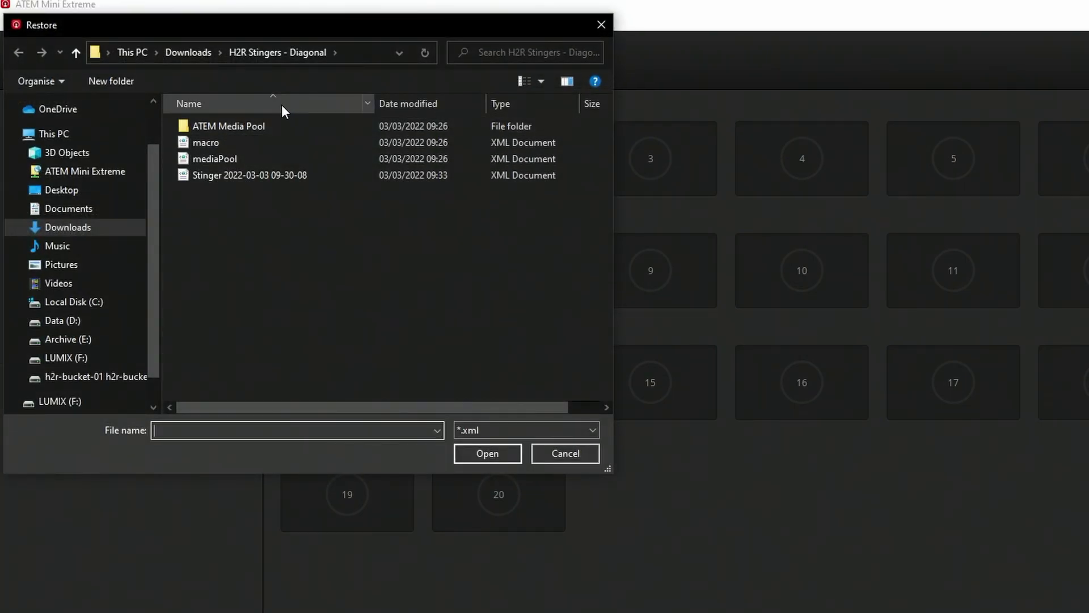
left_click(186, 175)
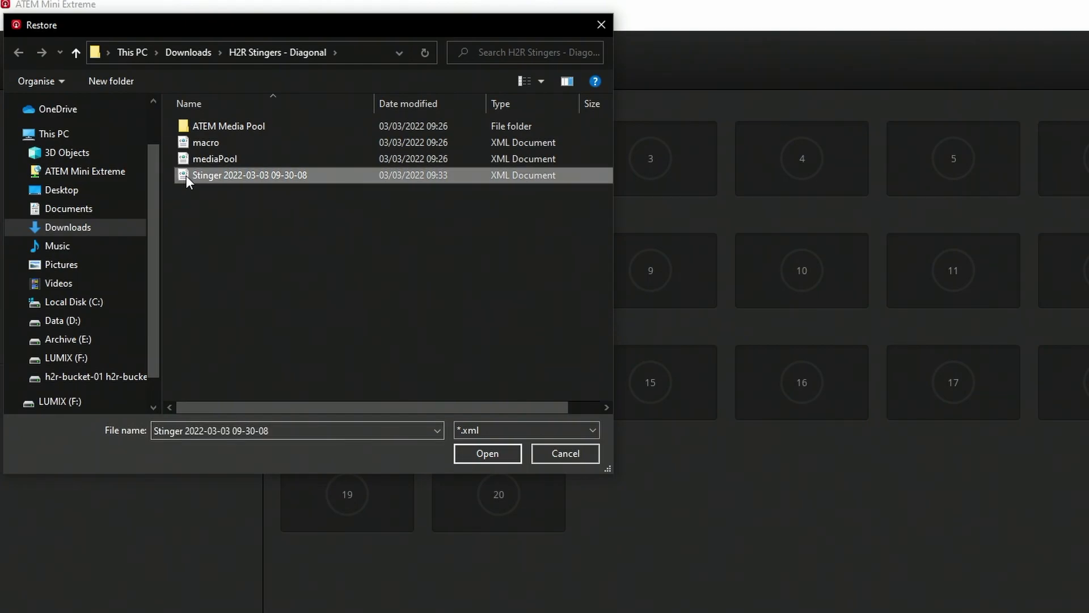
left_click(495, 451)
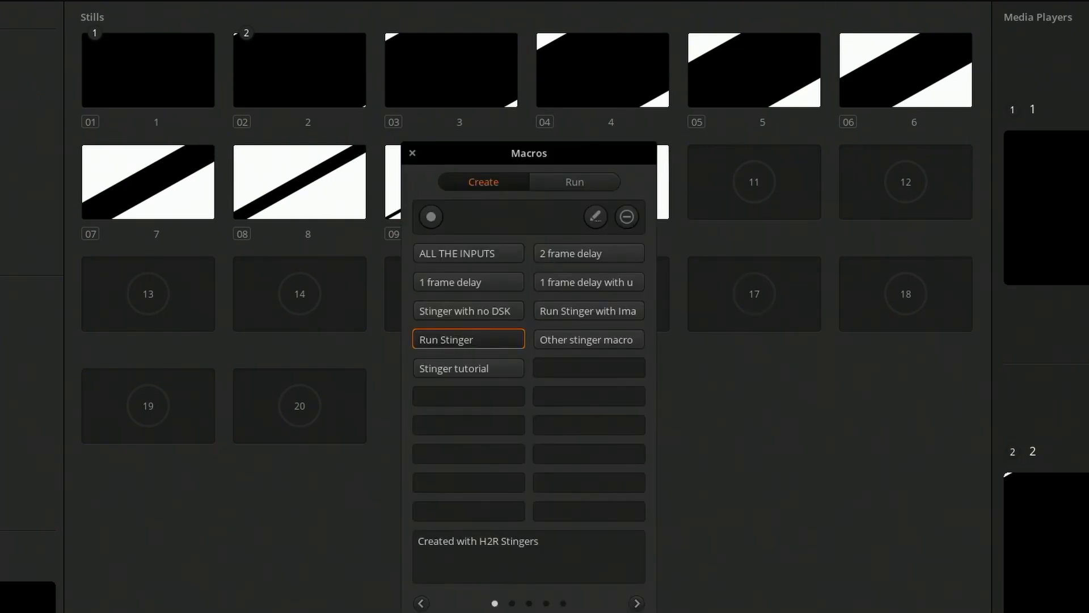
Select the Stinger tutorial macro in the Macros window's Create tab
left_click(448, 375)
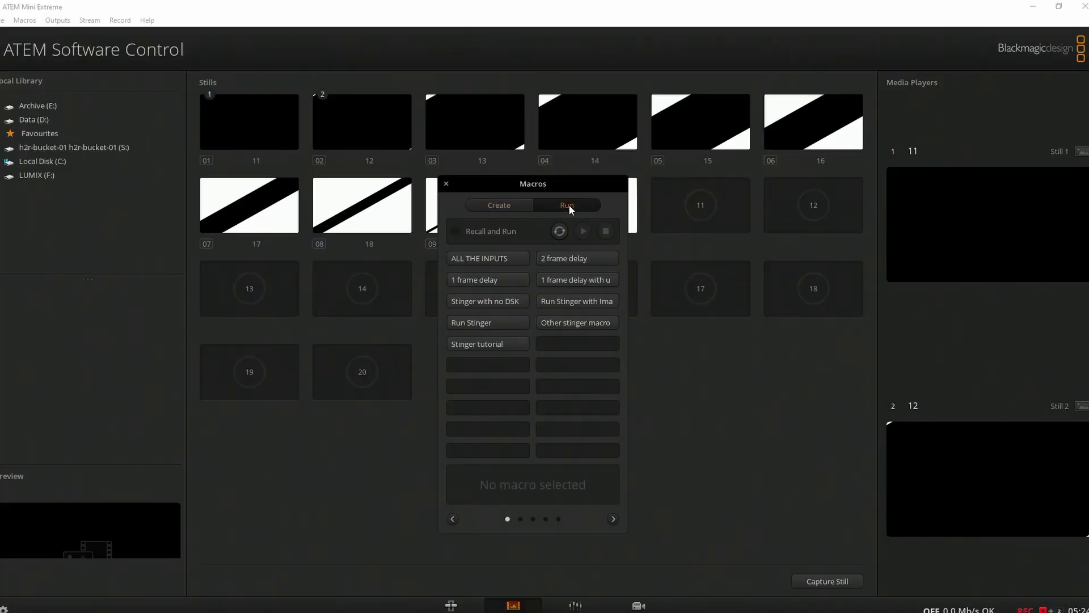
Run the Stinger tutorial macro from the Macros window's Run tab
left_click(482, 342)
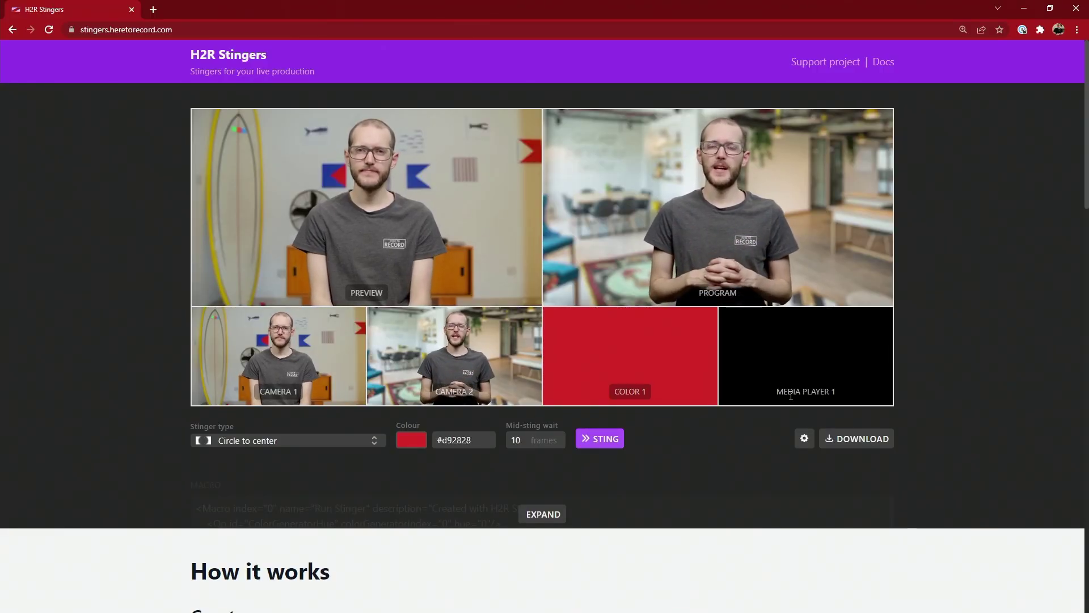
left_click(803, 439)
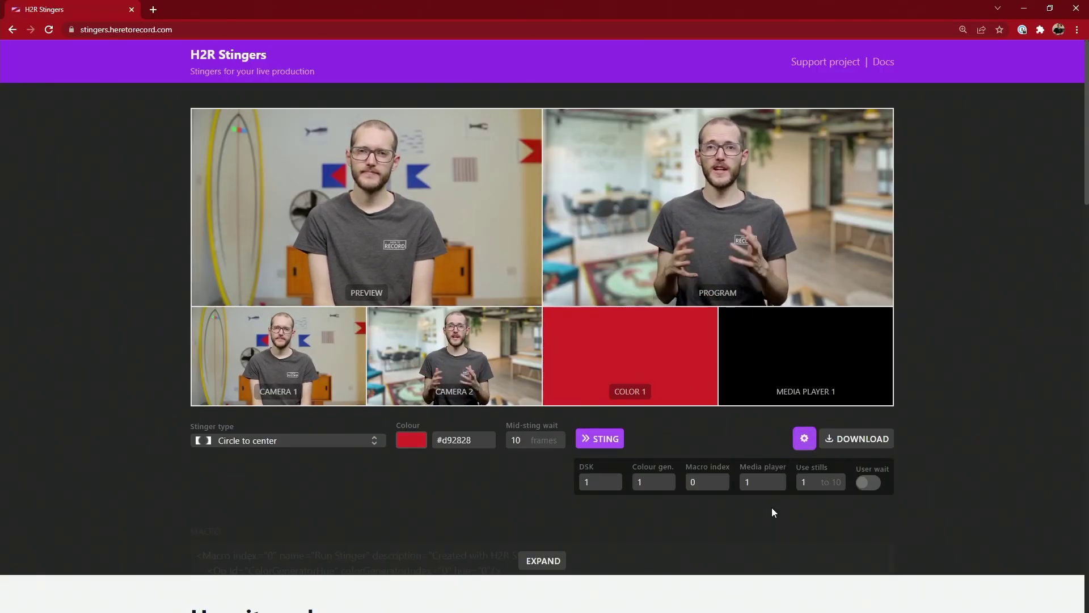
key("ctrl+plus")
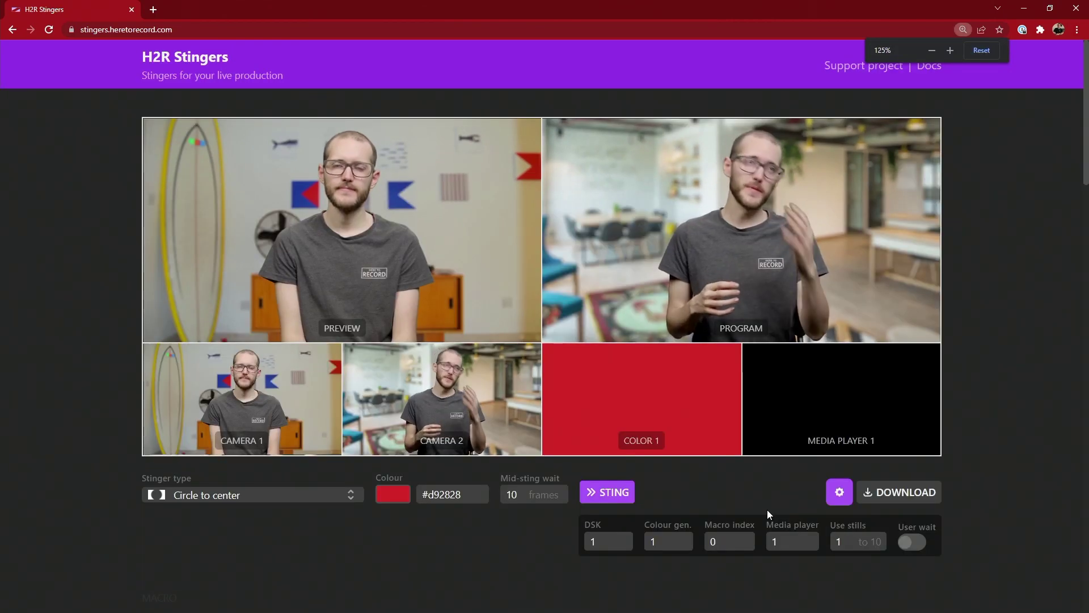
left_click(607, 541)
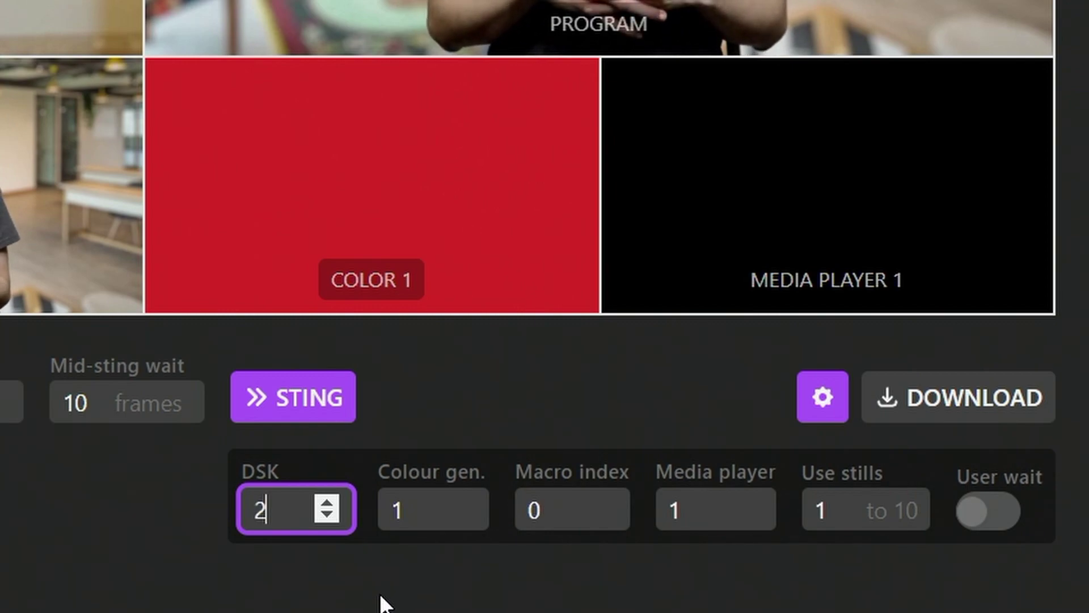
key("Up")
key("Up")
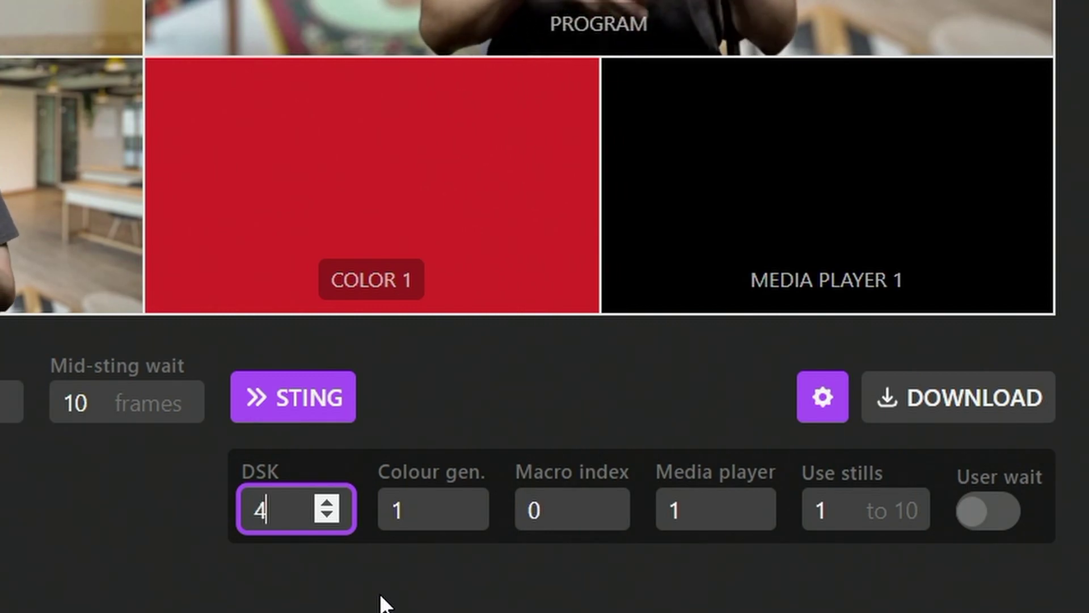
key("BackSpace")
type("1")
key("Tab")
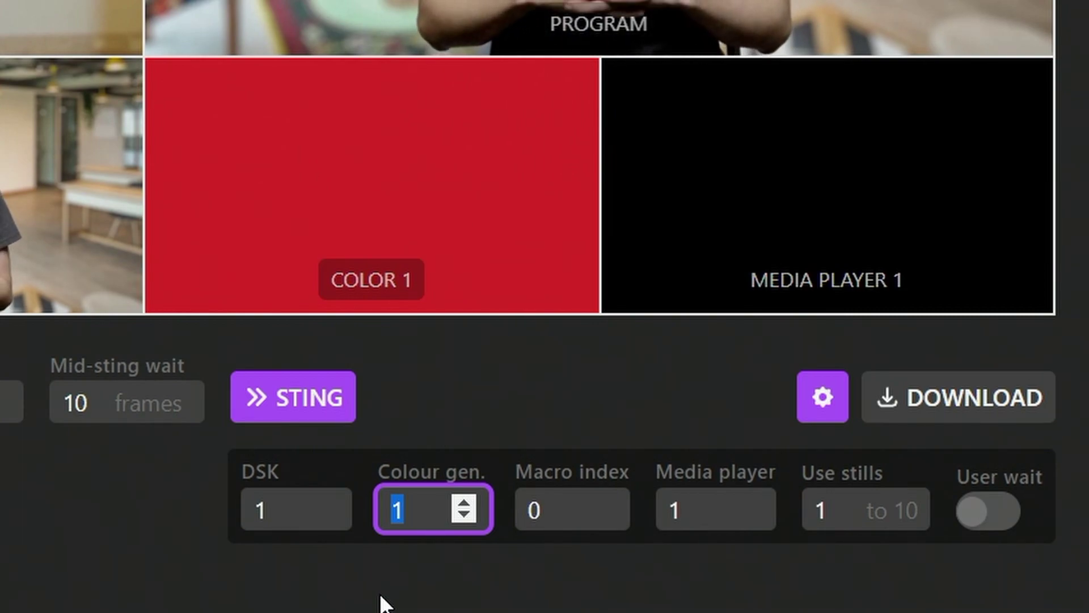
type("2")
key("Down")
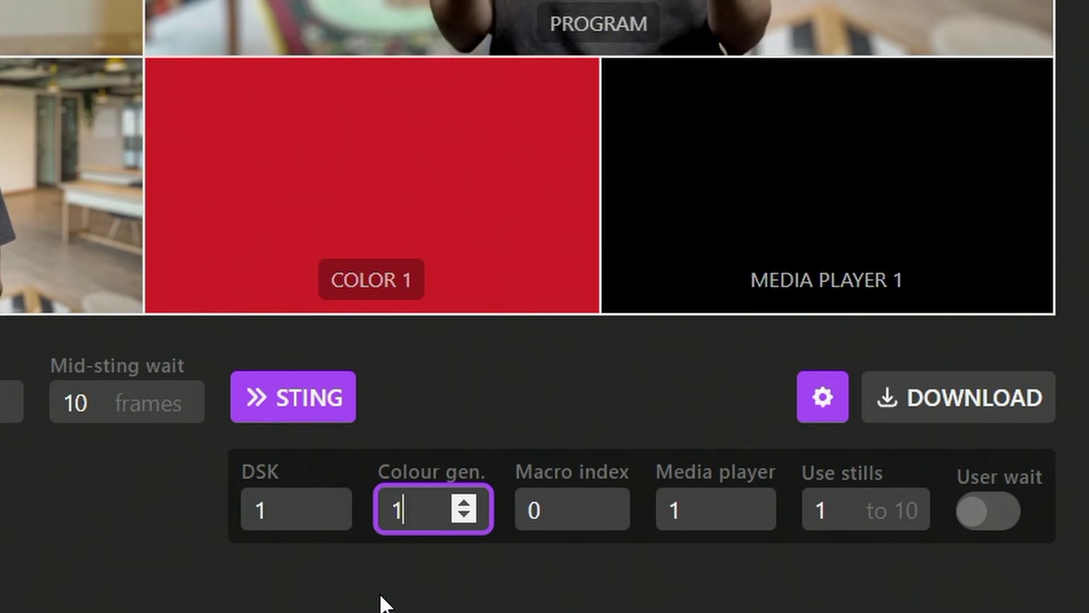
key("Up")
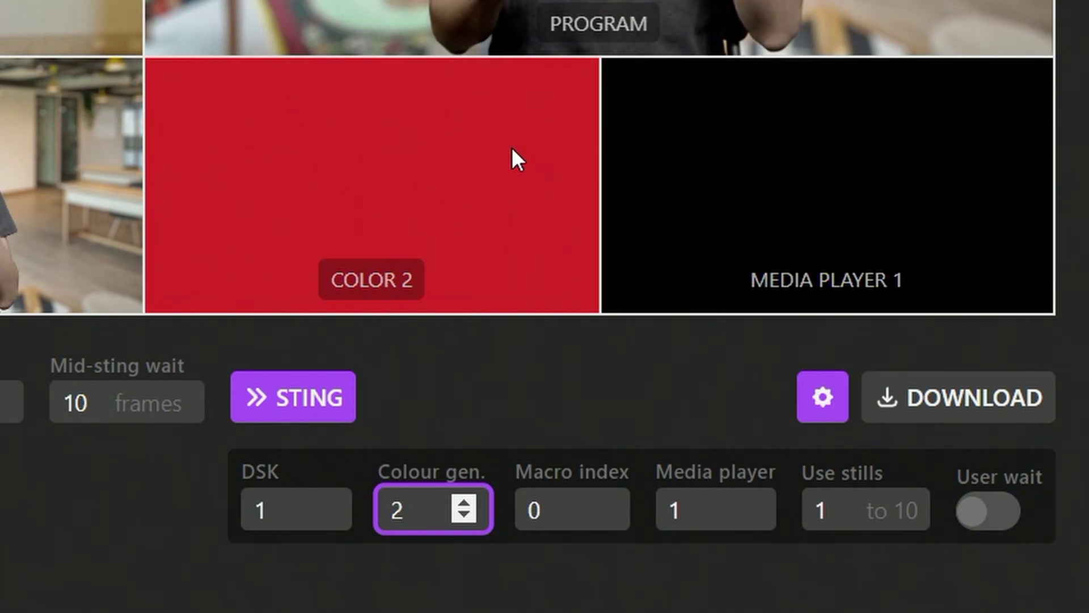
key("Down")
key("Up")
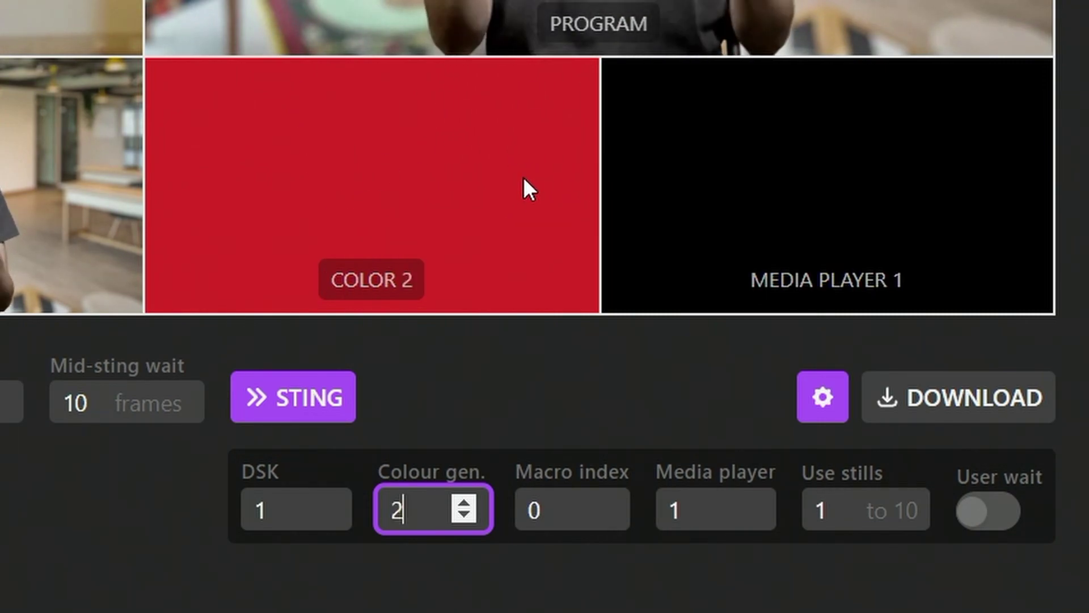
key("Down")
key("Tab")
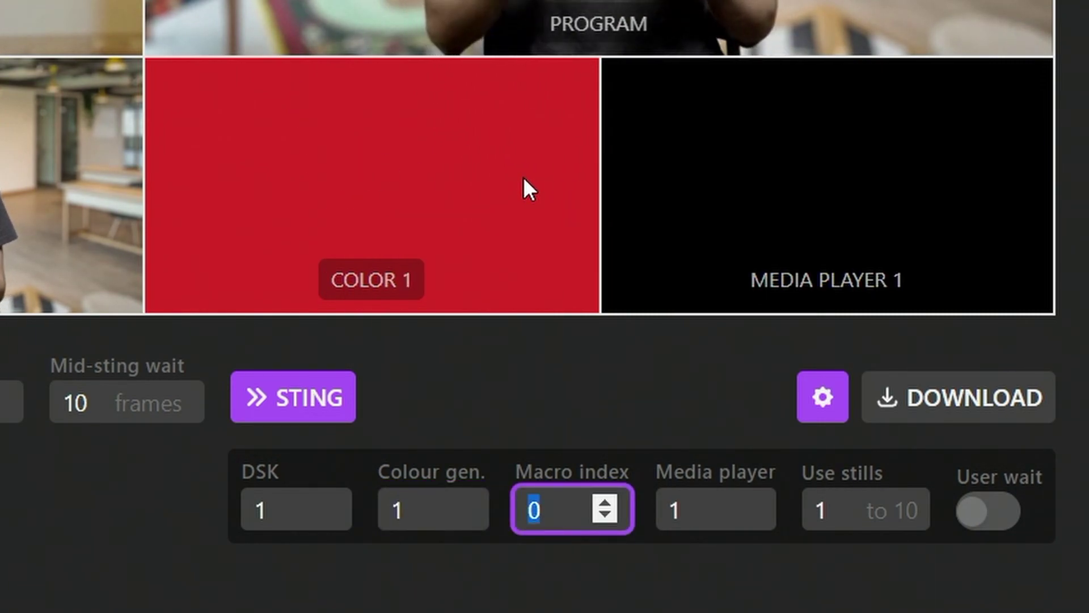
type("1")
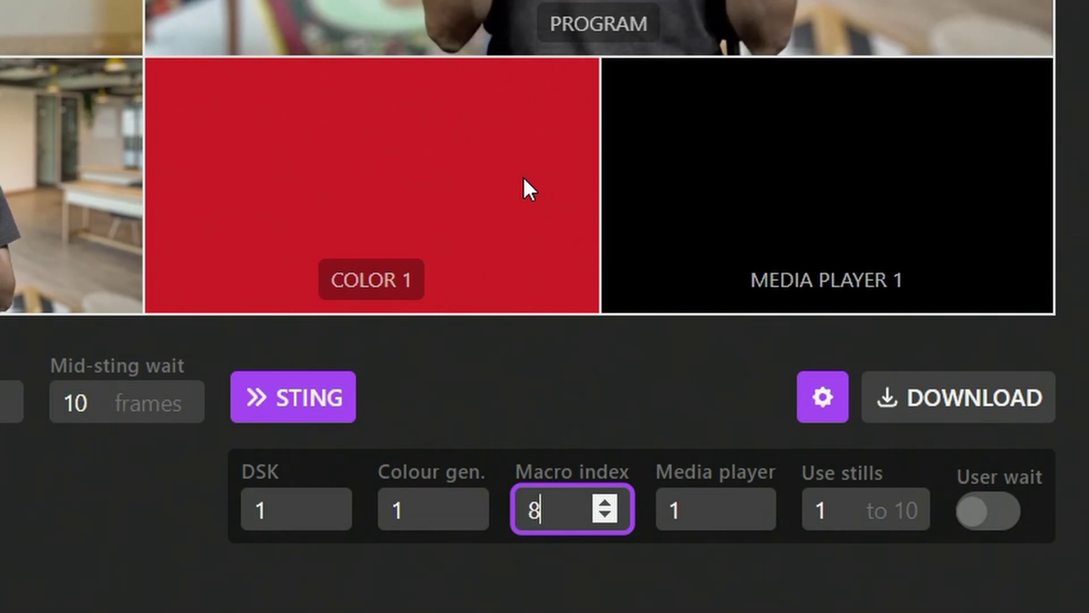
key("BackSpace")
type("13")
key("Up")
key("Up")
key("Up")
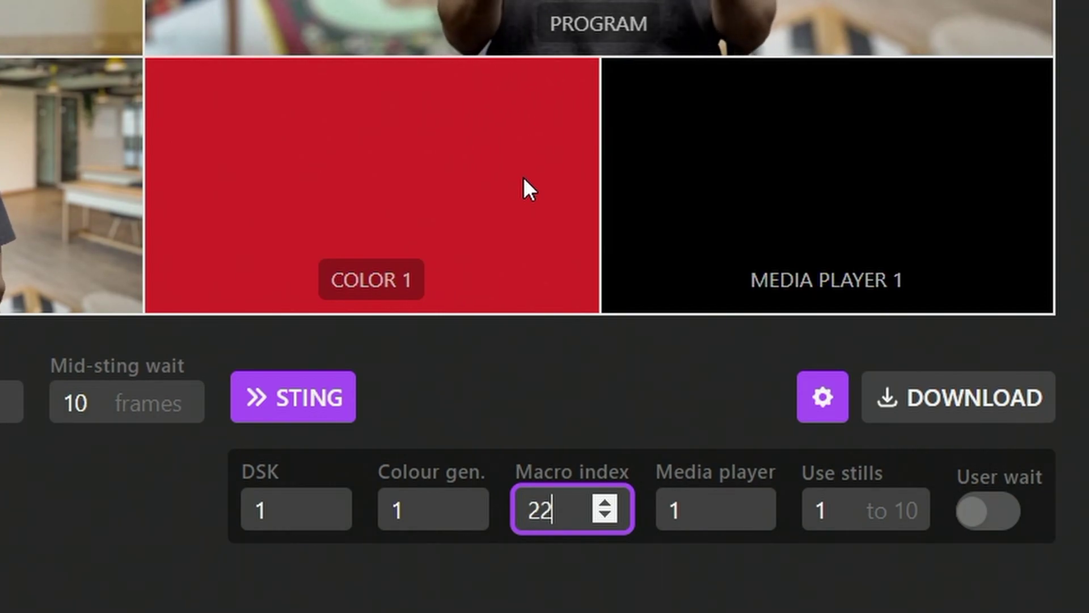
key("Up")
key("Up")
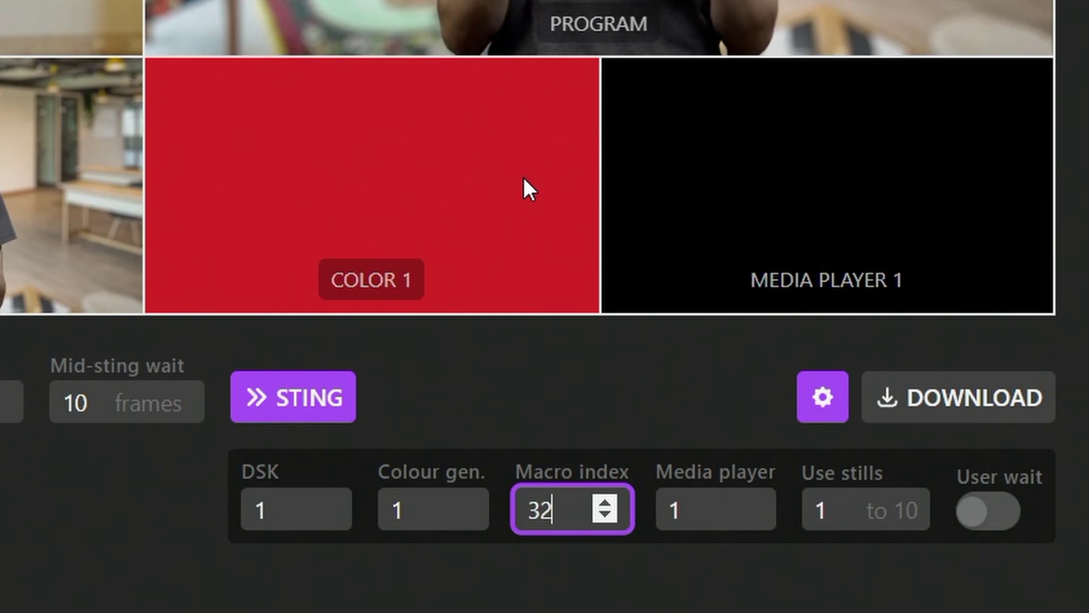
key("Tab")
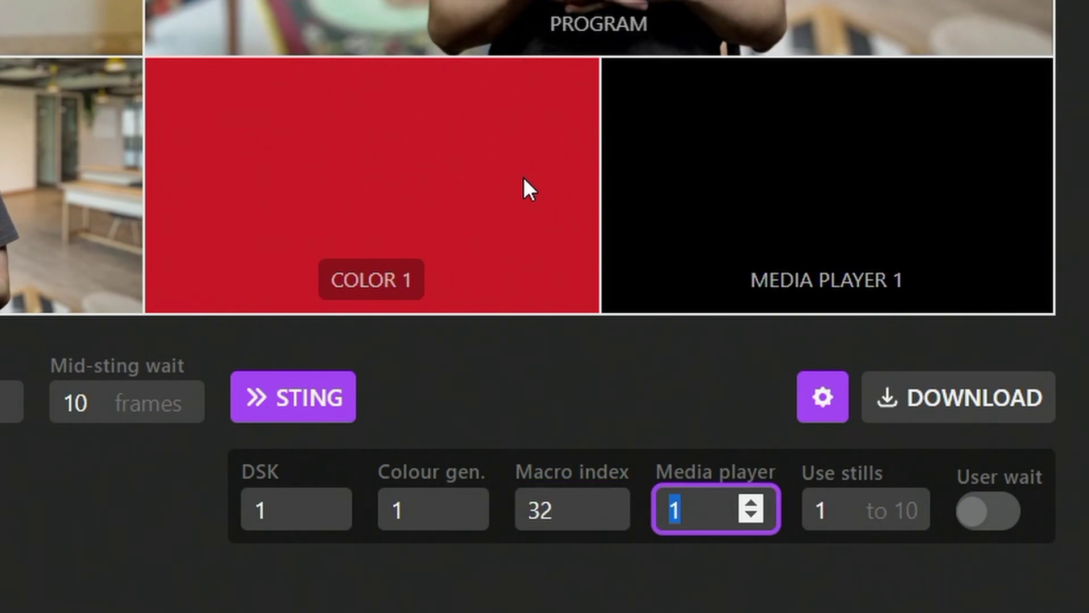
key("Up")
key("Up")
key("Up")
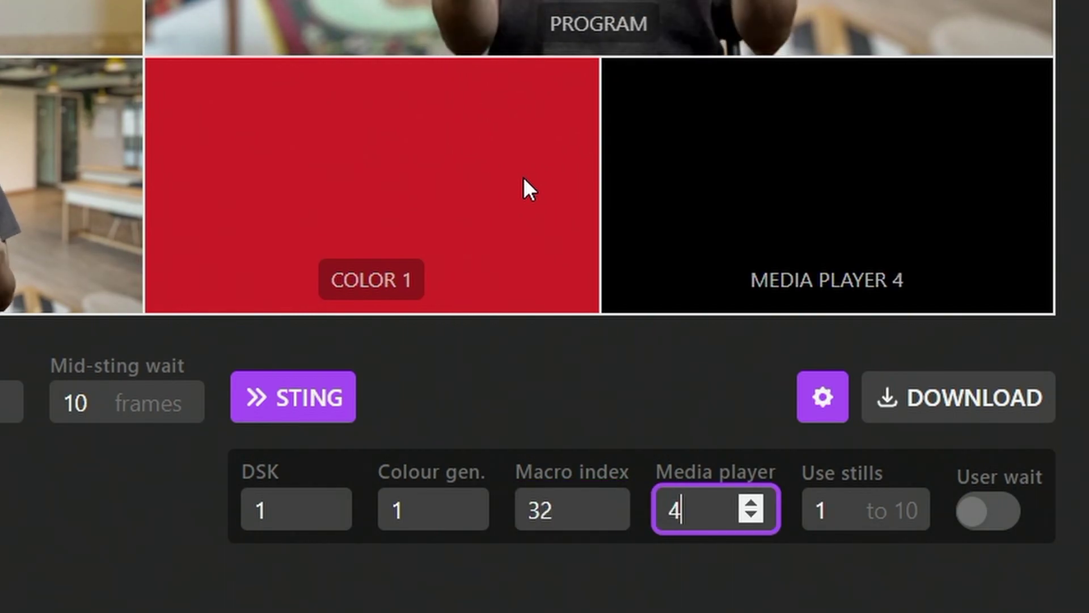
key("Down")
key("Down")
key("Down")
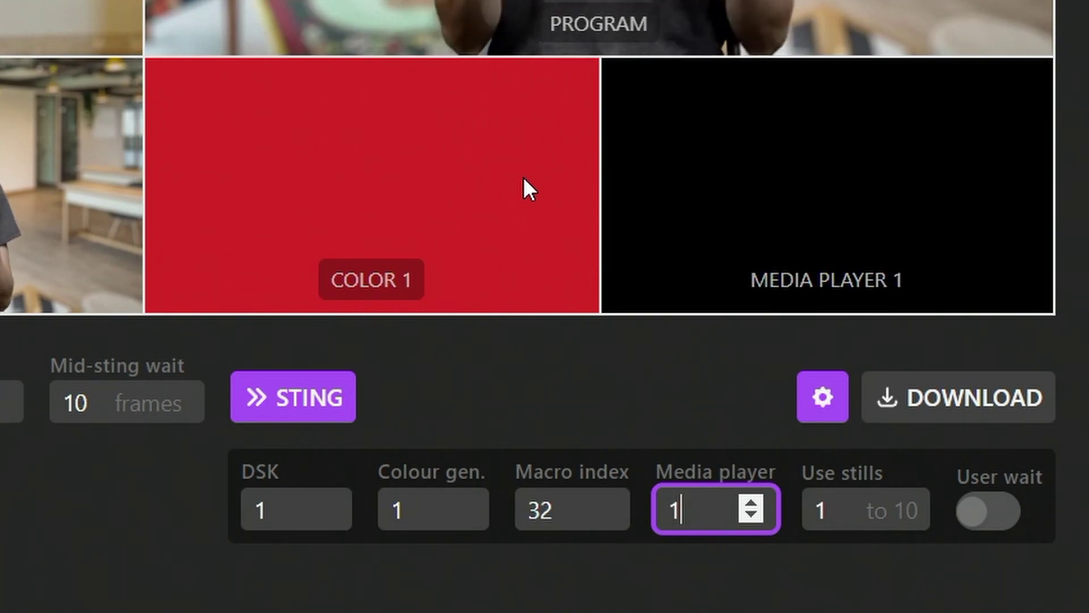
key("Tab")
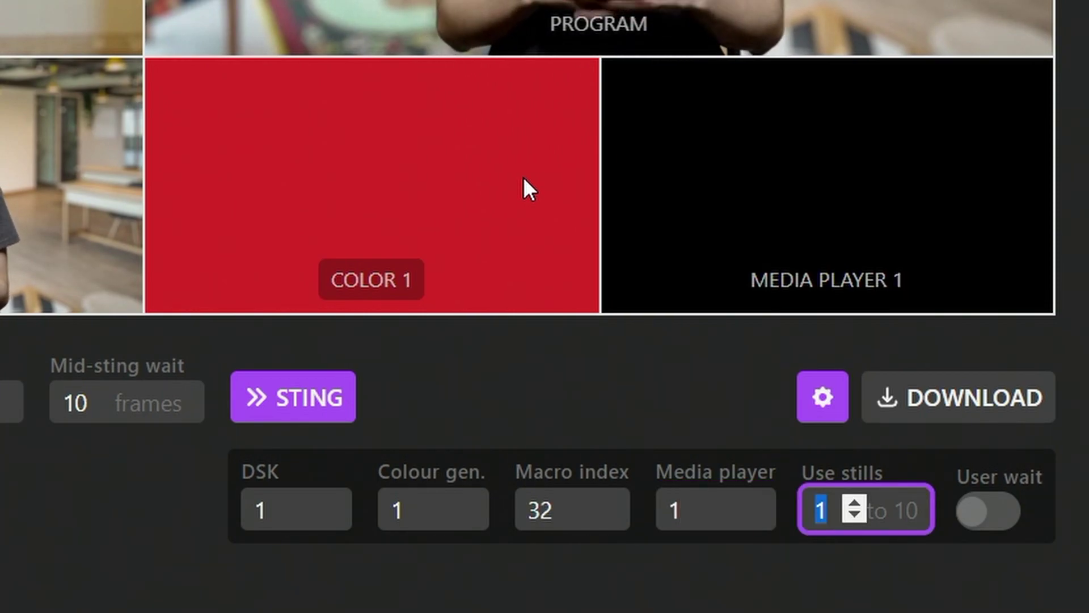
key("Up")
key("Up")
key("Up")
key("Up")
key("Up")
key("Up")
key("Up")
key("Up")
key("Up")
key("Up")
key("Up")
key("Up")
key("Up")
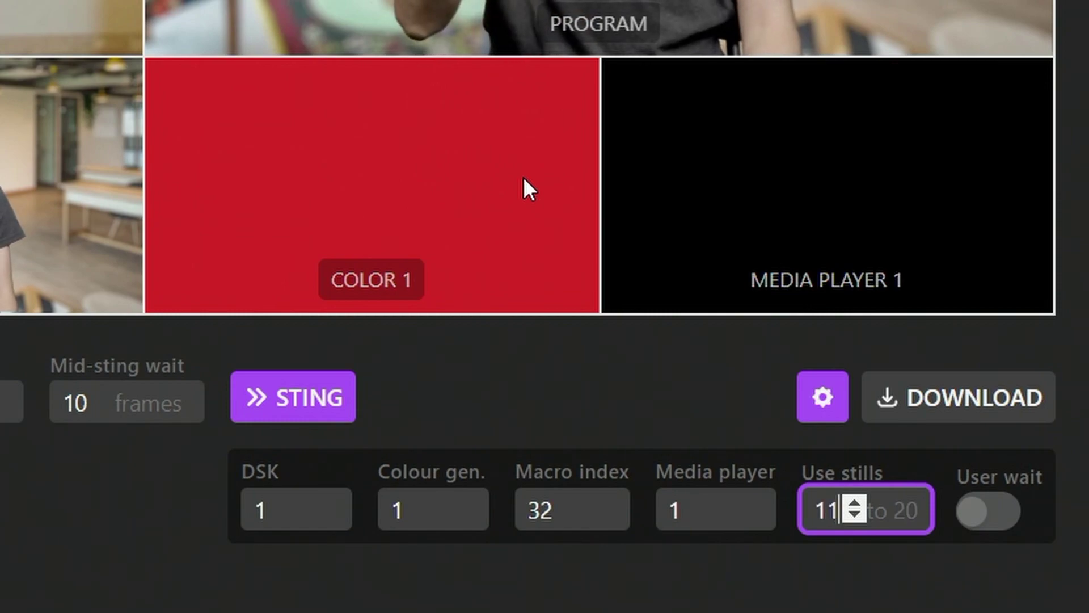
key("Up")
key("Up")
key("Up")
key("Up")
key("Down")
key("Down")
key("Down")
key("Down")
key("Down")
key("Down")
key("Down")
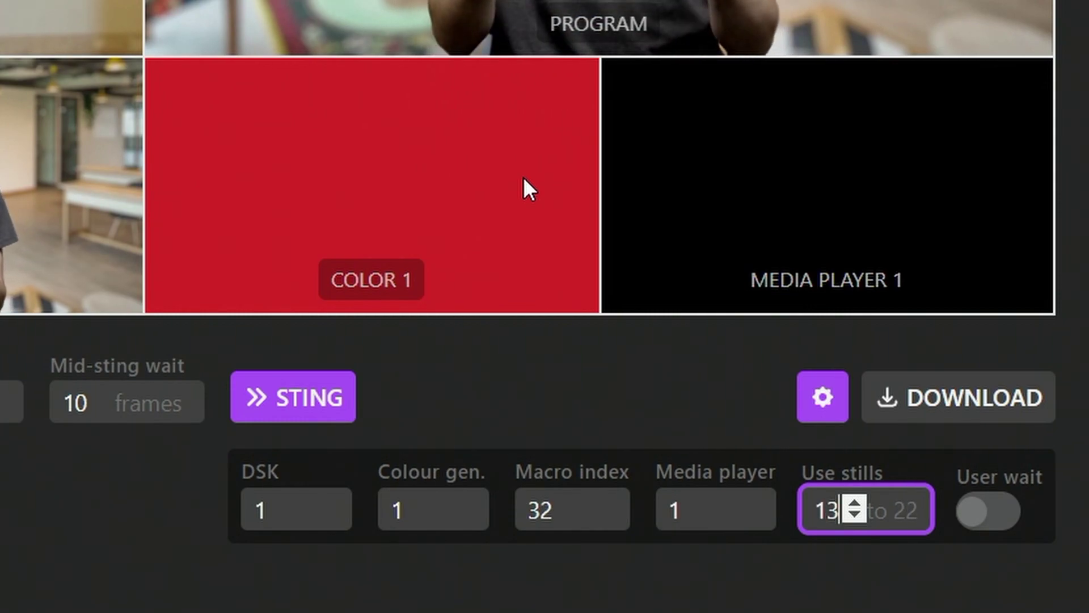
key("Up")
key("Up")
key("Up")
key("Up")
key("Up")
key("Up")
key("Up")
key("Up")
key("Up")
key("Up")
key("Up")
key("Up")
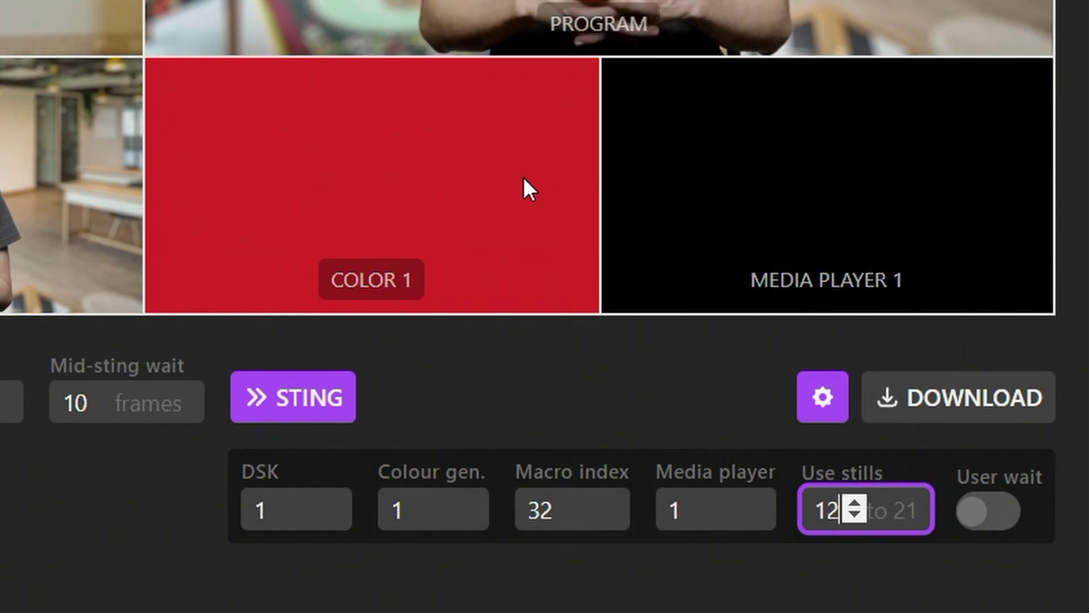
key("Up")
key("Up")
key("Up")
key("Up")
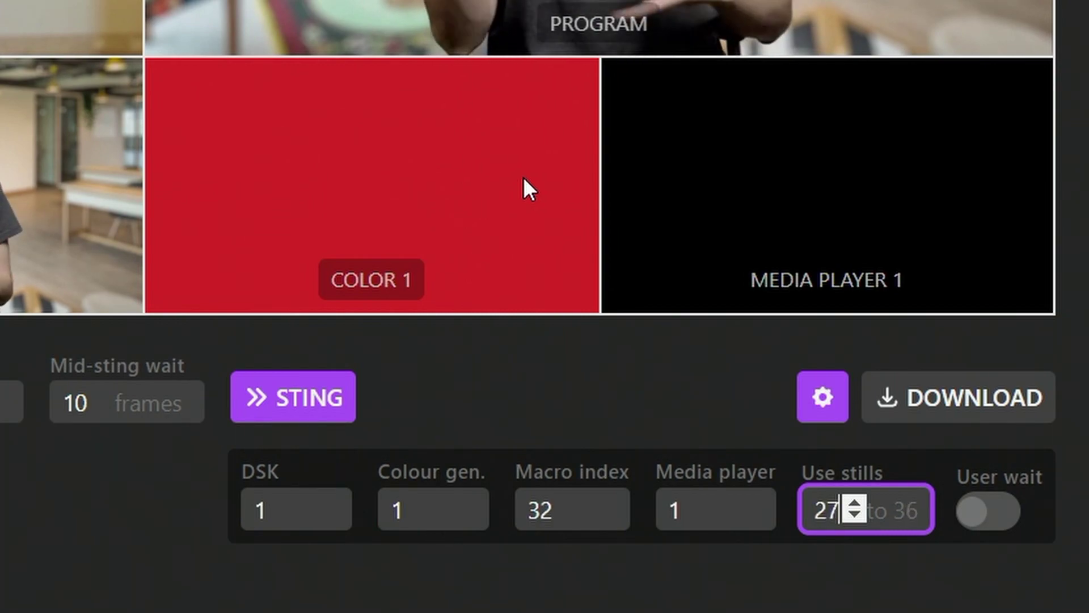
key("Down")
key("Down")
key("Down")
key("Down")
key("Down")
key("Down")
key("Down")
key("Down")
key("Down")
key("Down")
key("Down")
key("Down")
key("Down")
key("Down")
key("Down")
key("Down")
key("Down")
key("Down")
key("Down")
key("Down")
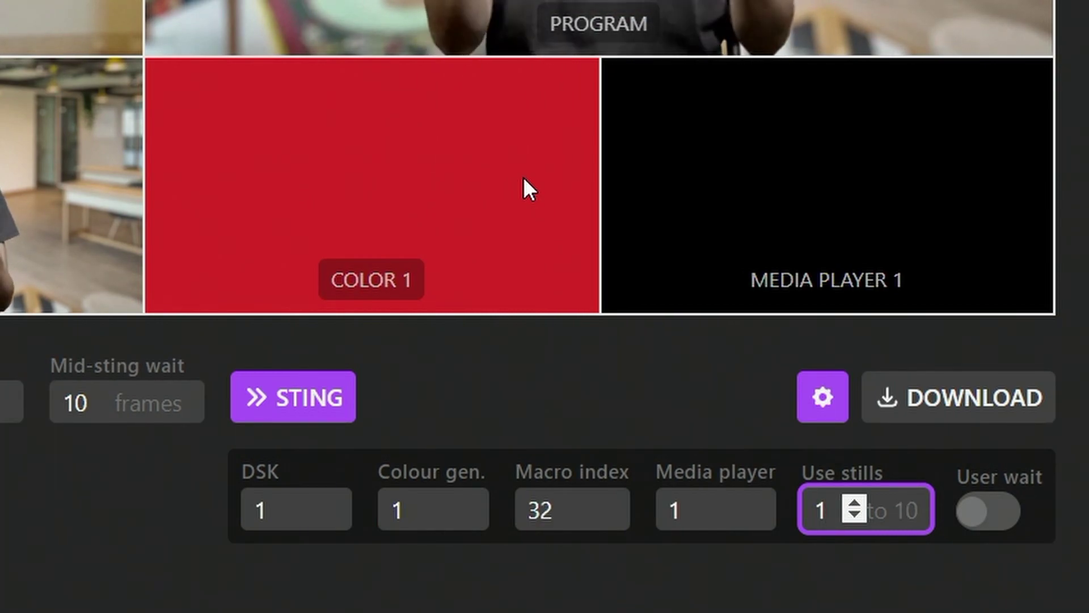
left_click(1012, 533)
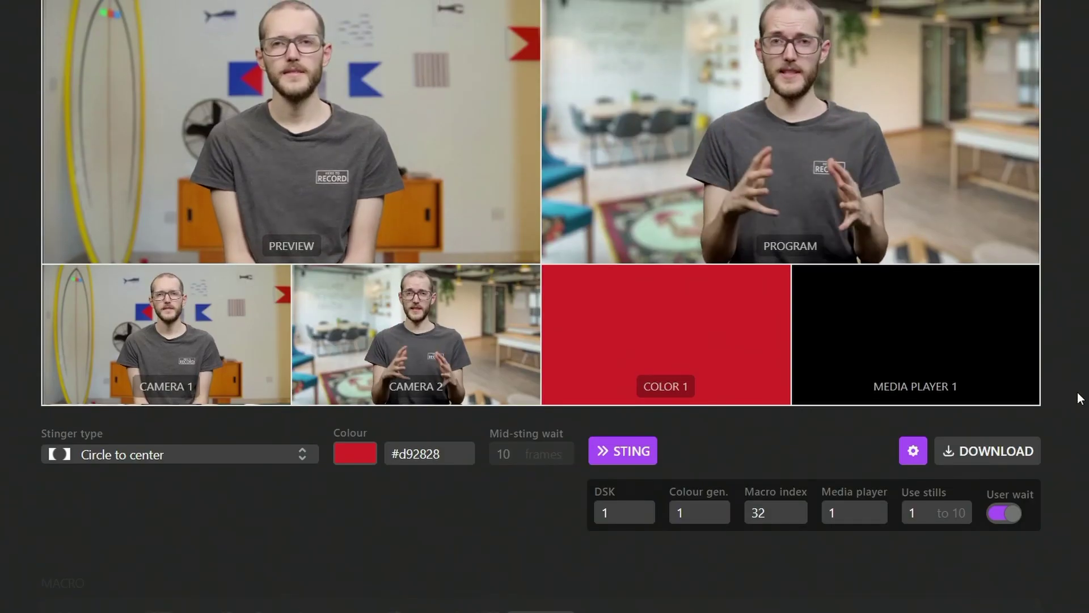
Fire the circle-to-center sting, then release the red hold to reveal Camera 1
scroll(1076, 394, "up", 1)
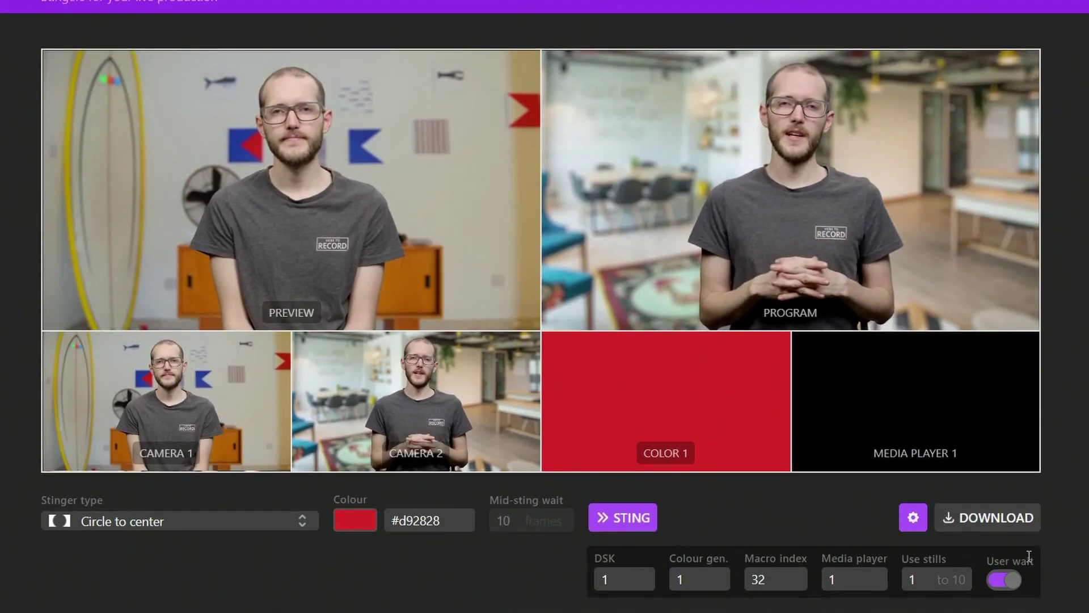
left_click(616, 519)
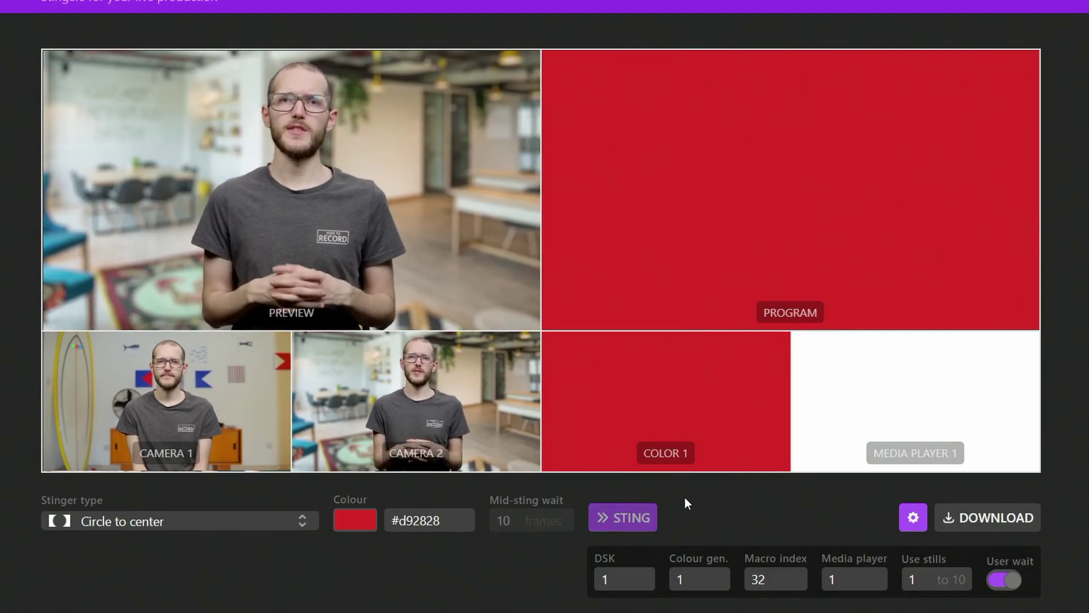
left_click(631, 518)
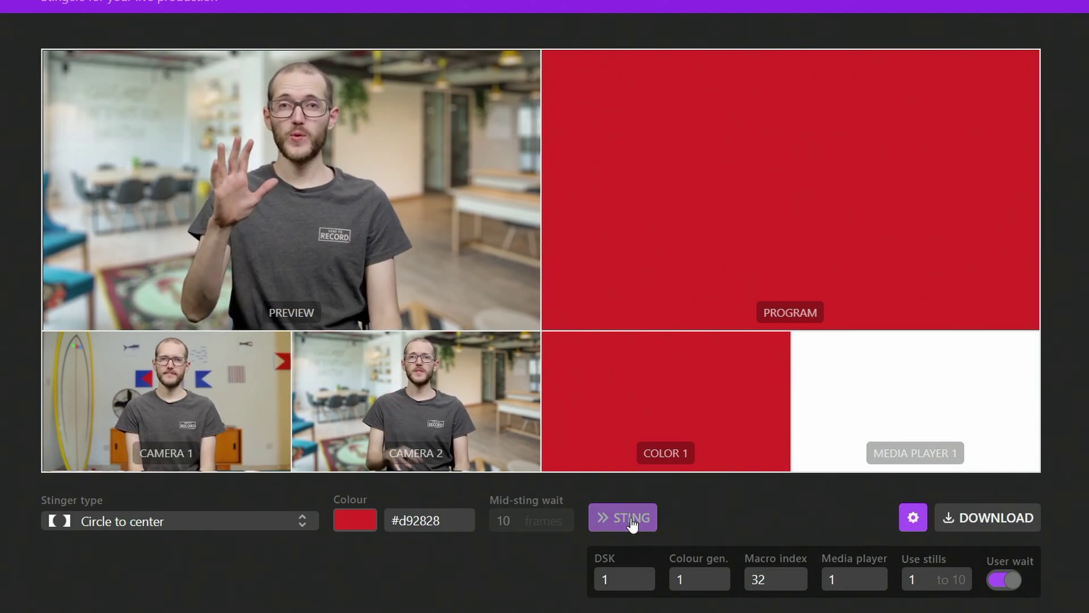
left_click(629, 518)
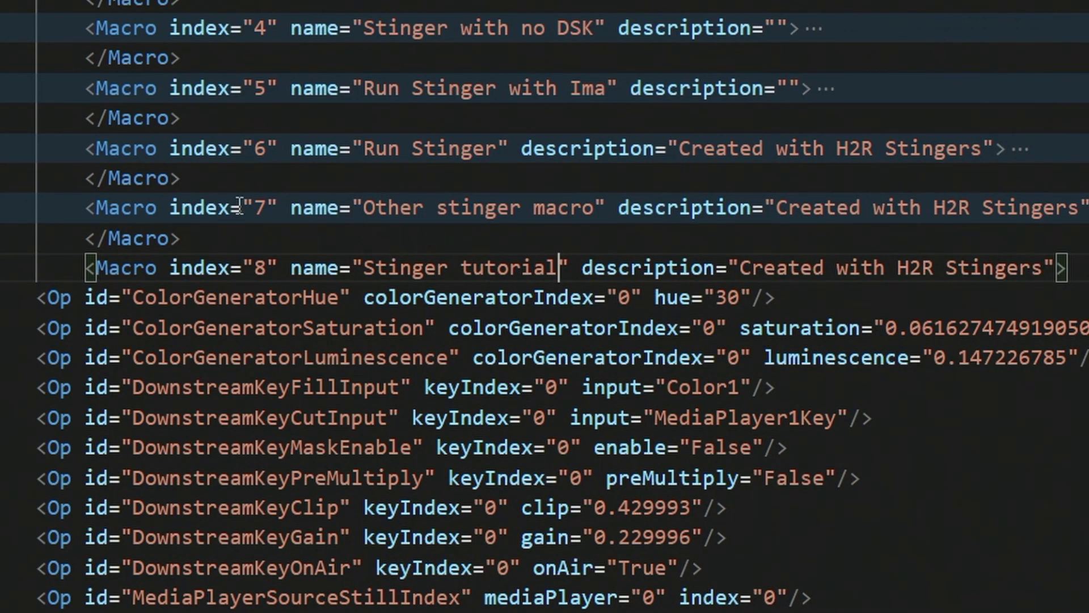
Change the DownstreamKeyFillInput from Color1 to MediaPlayer2 and delete the three ColorGenerator lines
scroll(490, 282, "down", 1)
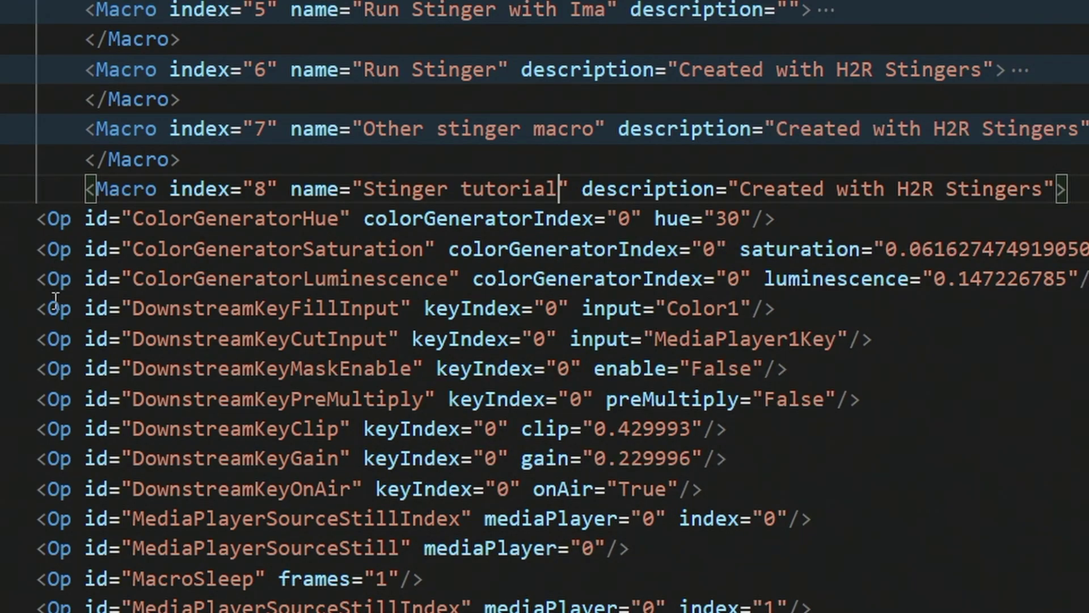
double_click(719, 309)
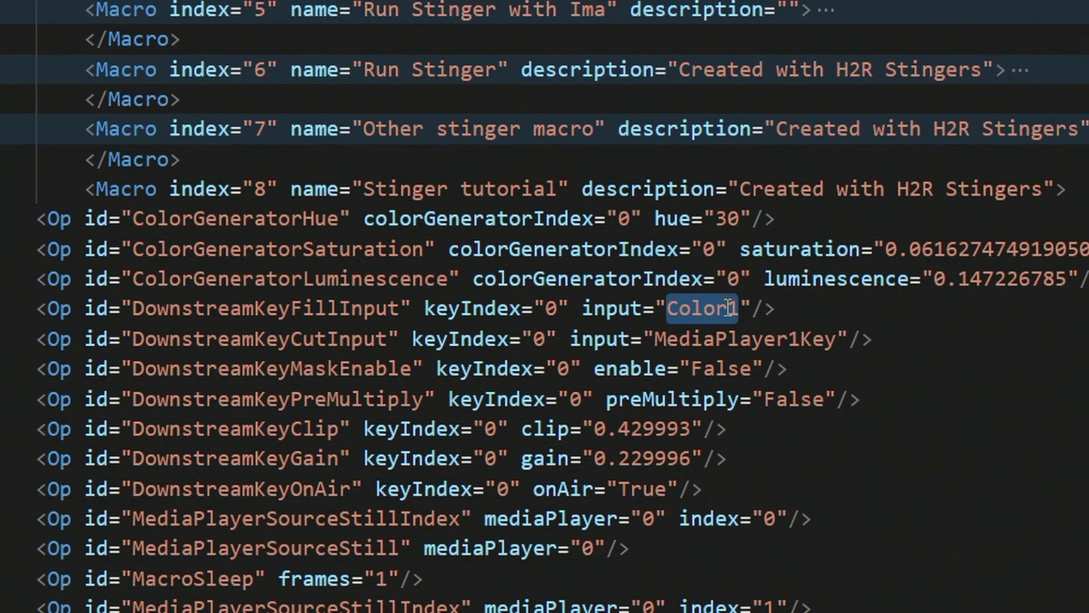
type("MediaPla")
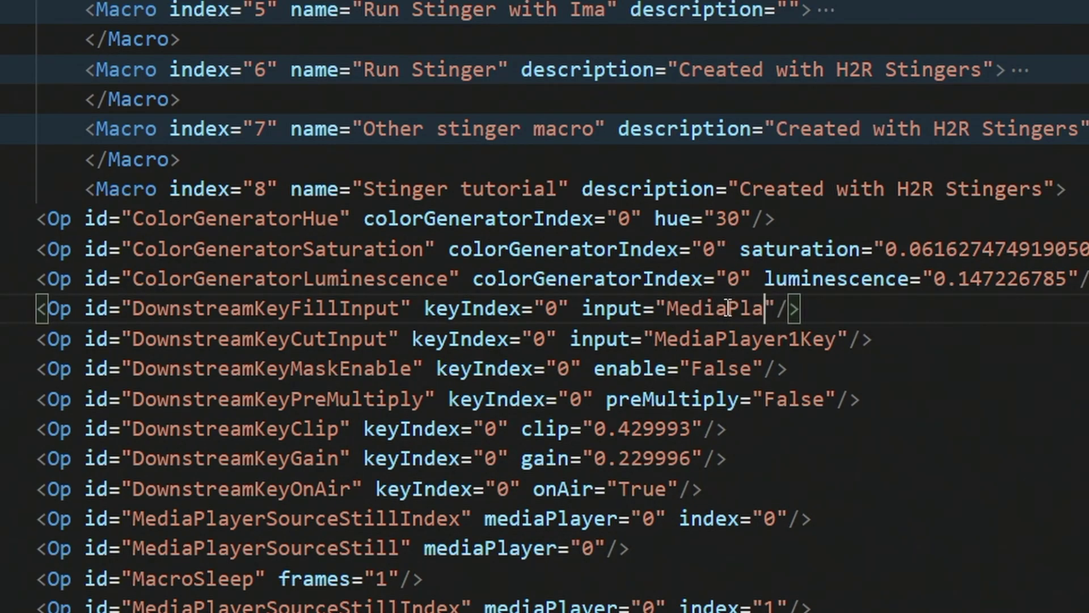
type("yer2")
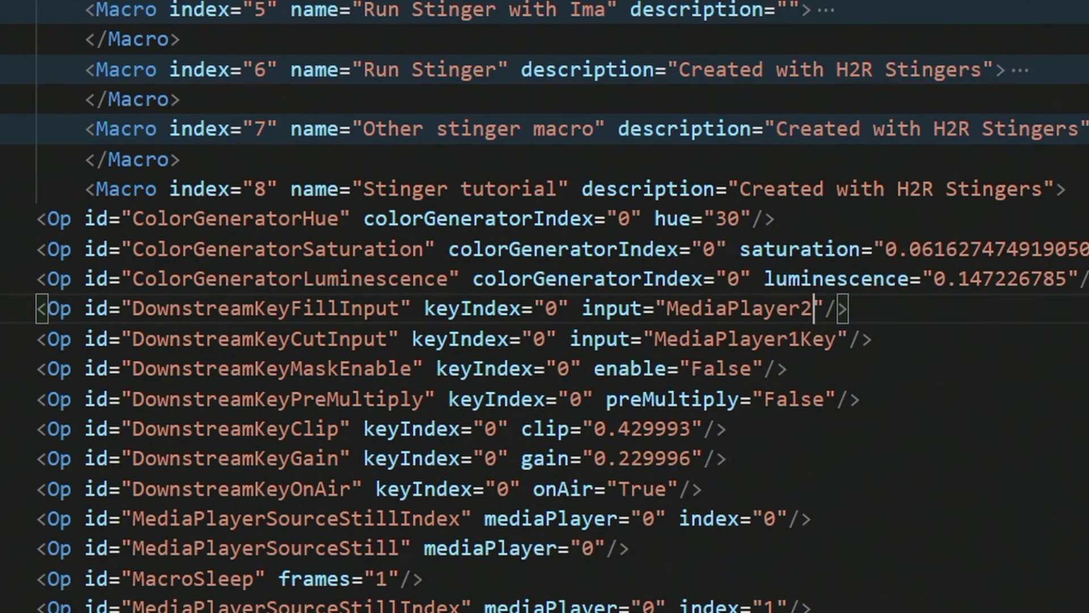
left_click_drag(1081, 279, 5, 219)
key("Delete")
key("Delete")
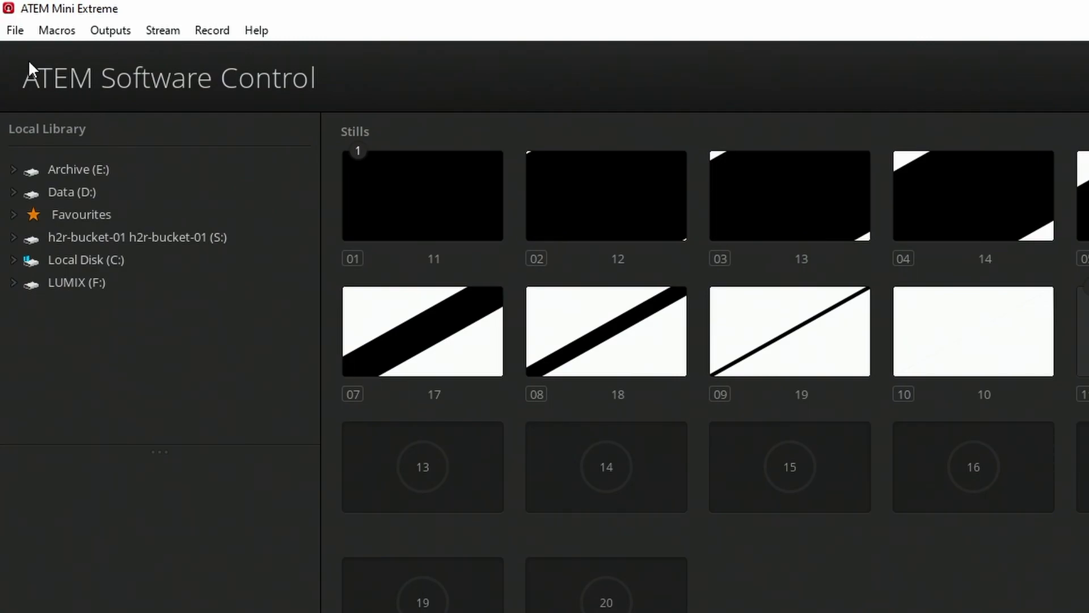
Restore only the Macros from the edited Stinger XML file
left_click(15, 31)
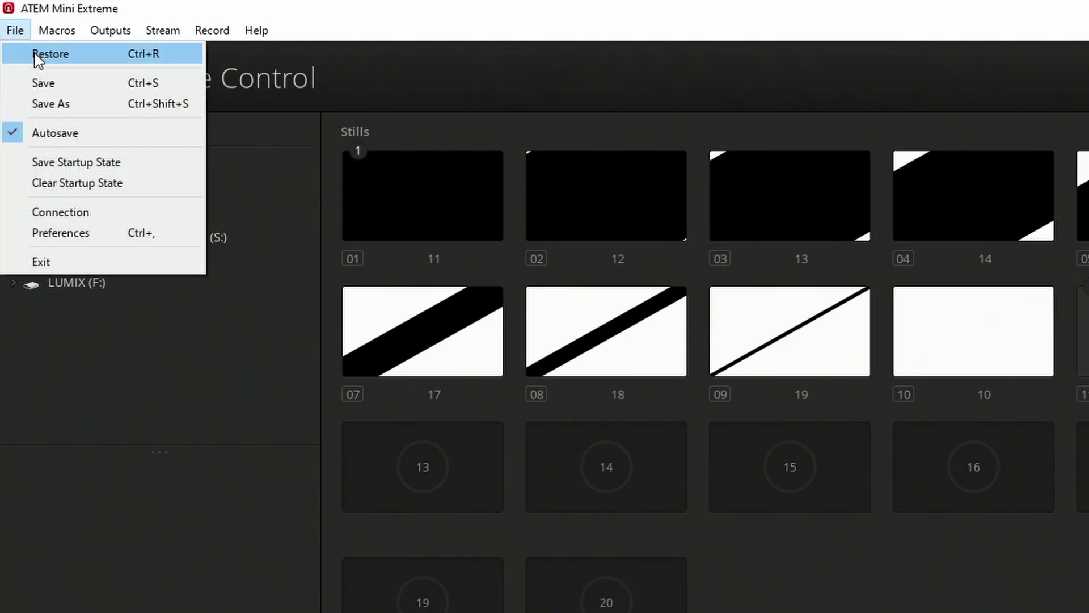
left_click(33, 51)
left_click(256, 216)
double_click(257, 216)
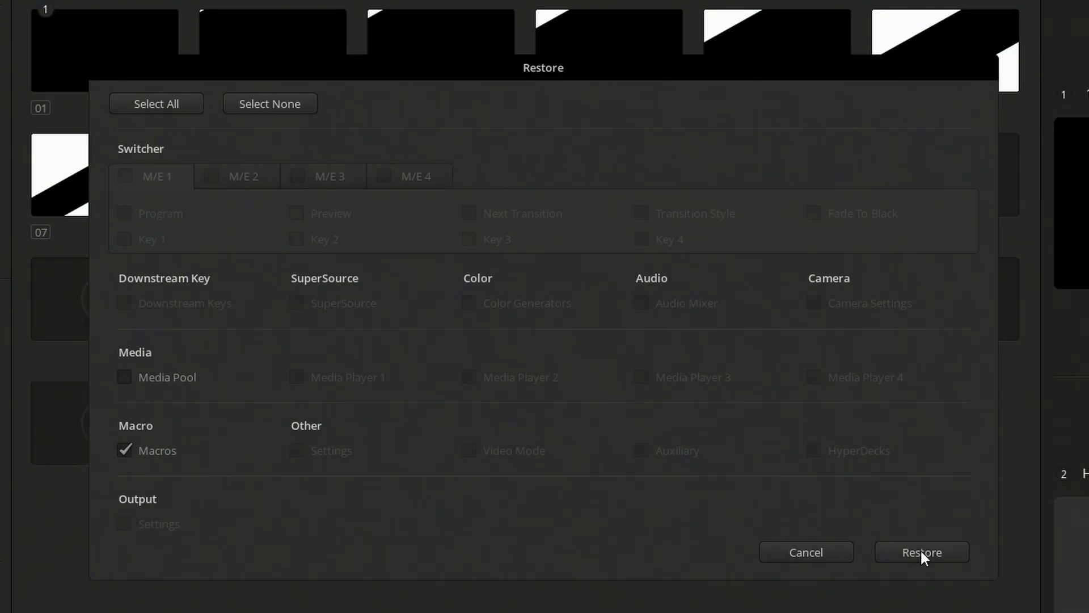
left_click(920, 553)
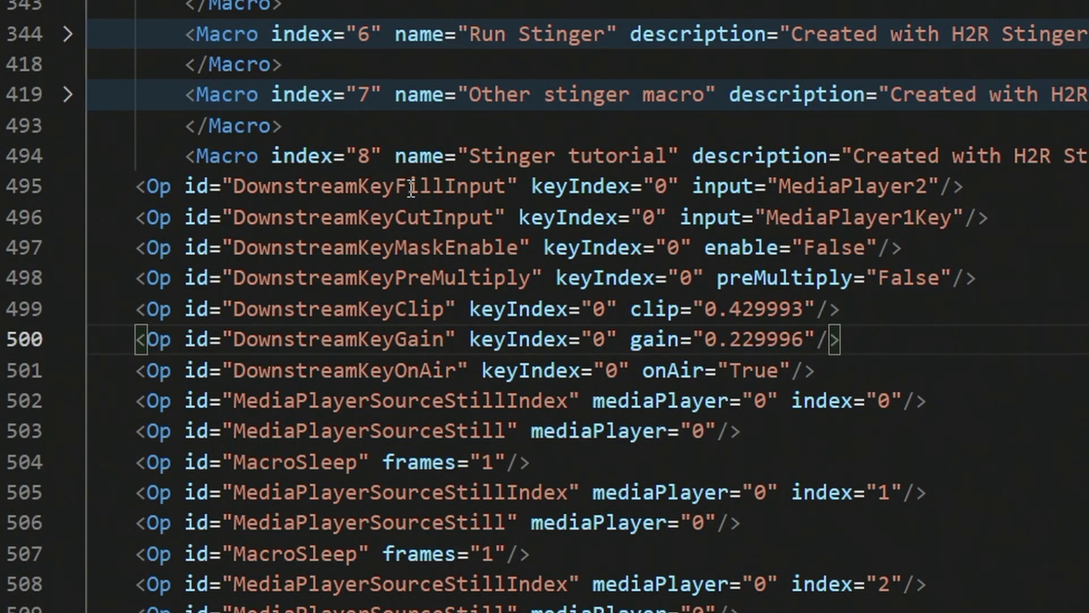
Replace MediaPlayer2 with Camera8 as the key fill input on line 495
double_click(869, 187)
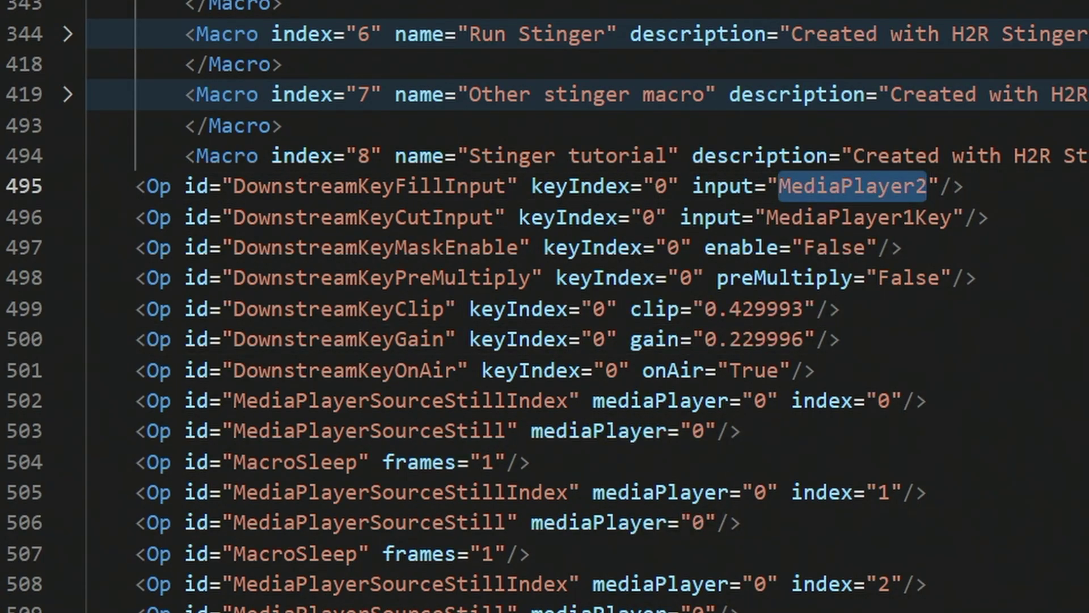
type("Camera8")
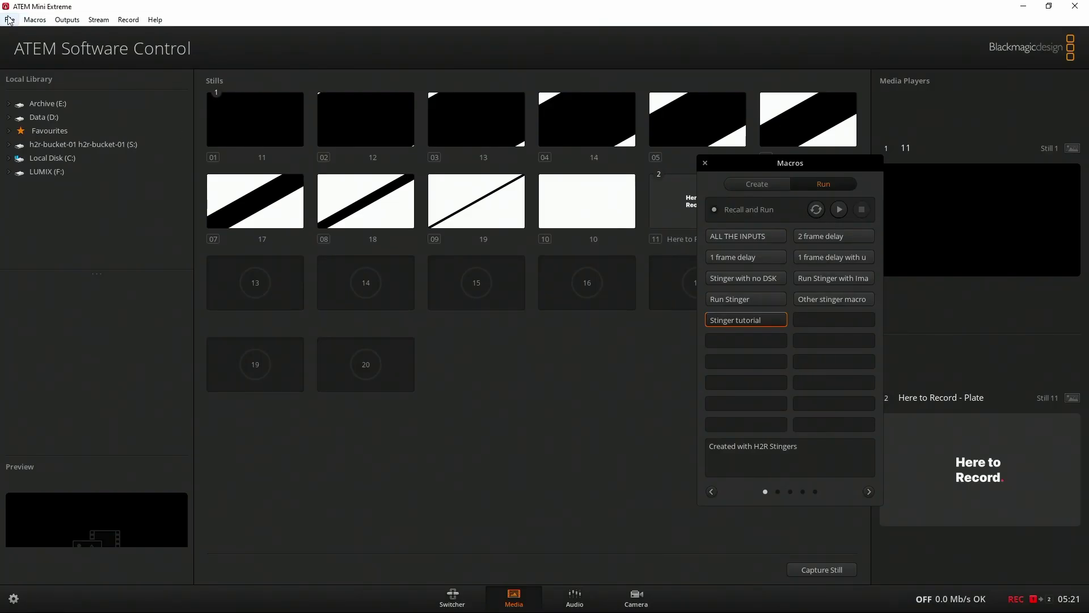
left_click(10, 20)
left_click(22, 34)
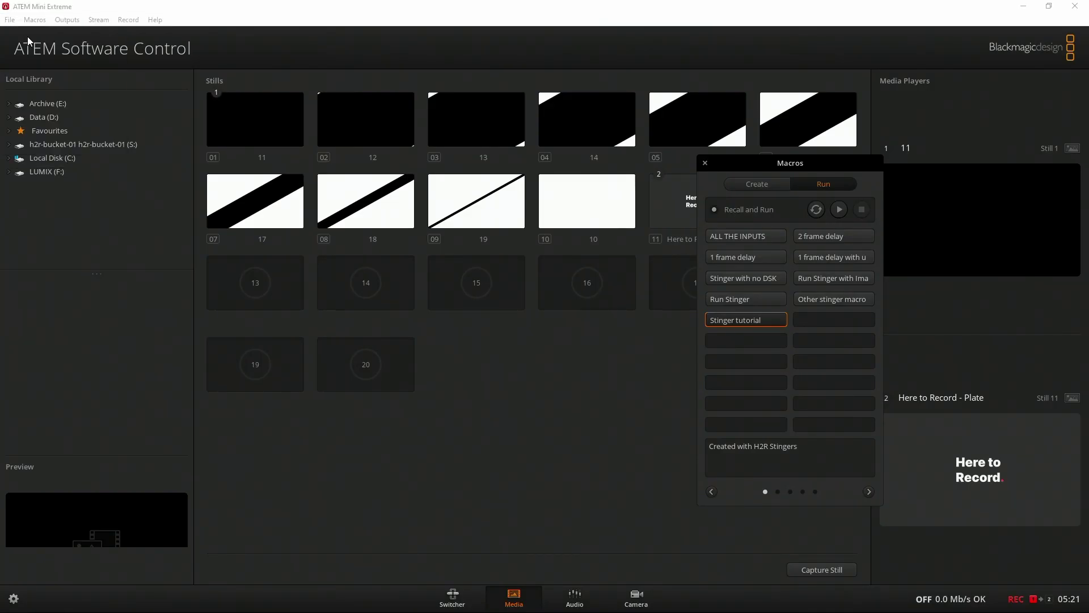
left_click(148, 132)
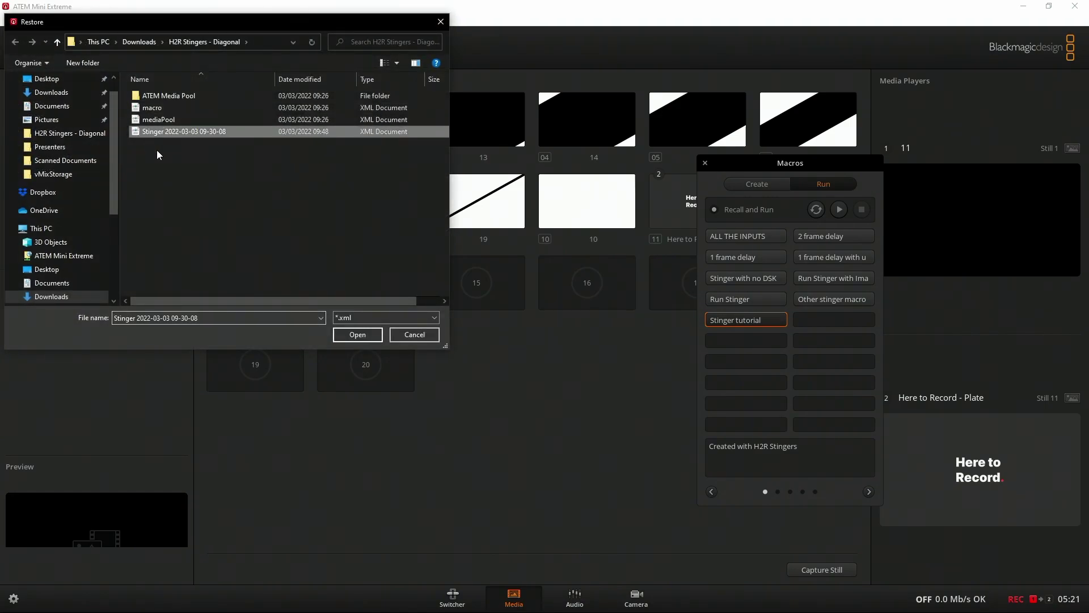
left_click(360, 334)
left_click(290, 334)
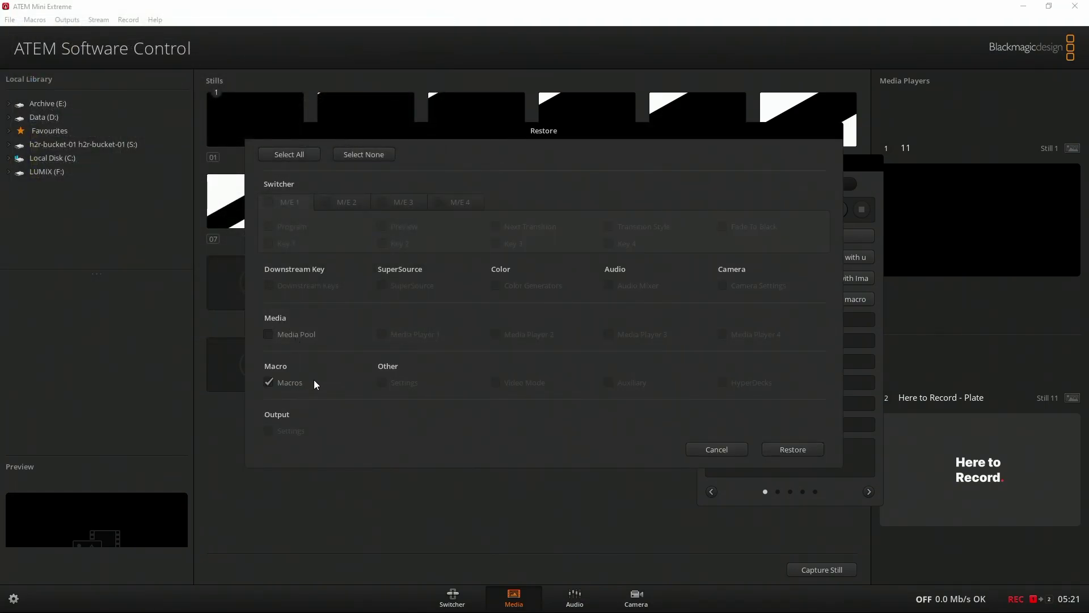
left_click(792, 449)
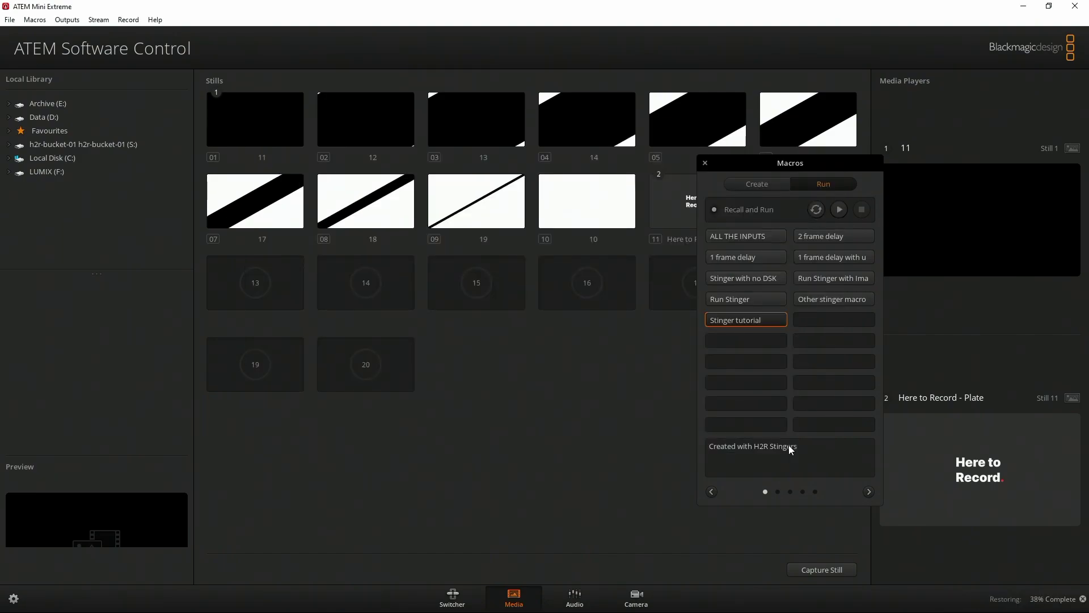